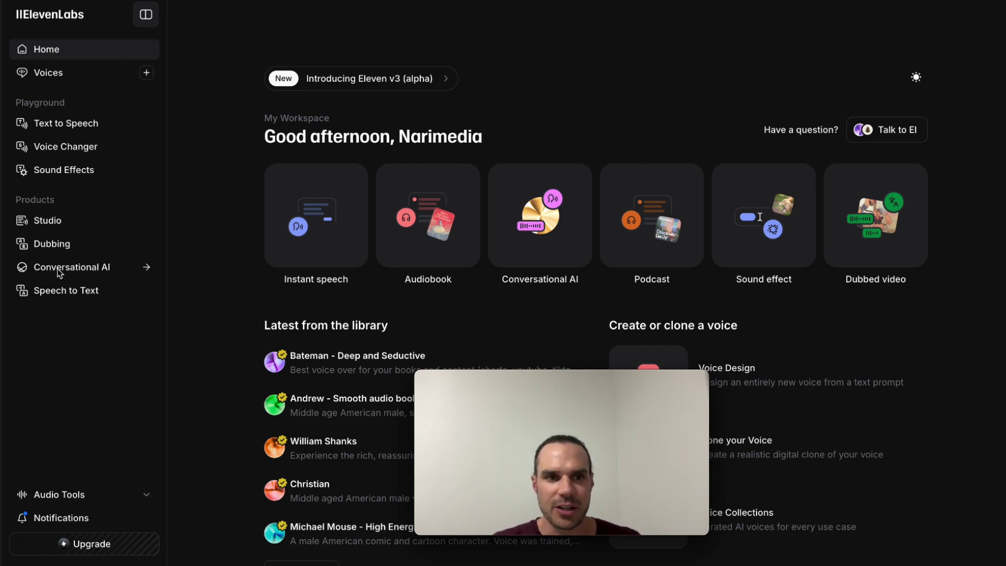
Step: Go to Phone Numbers and look over the Import number options, confirming no numbers are listed
left_click(57, 268)
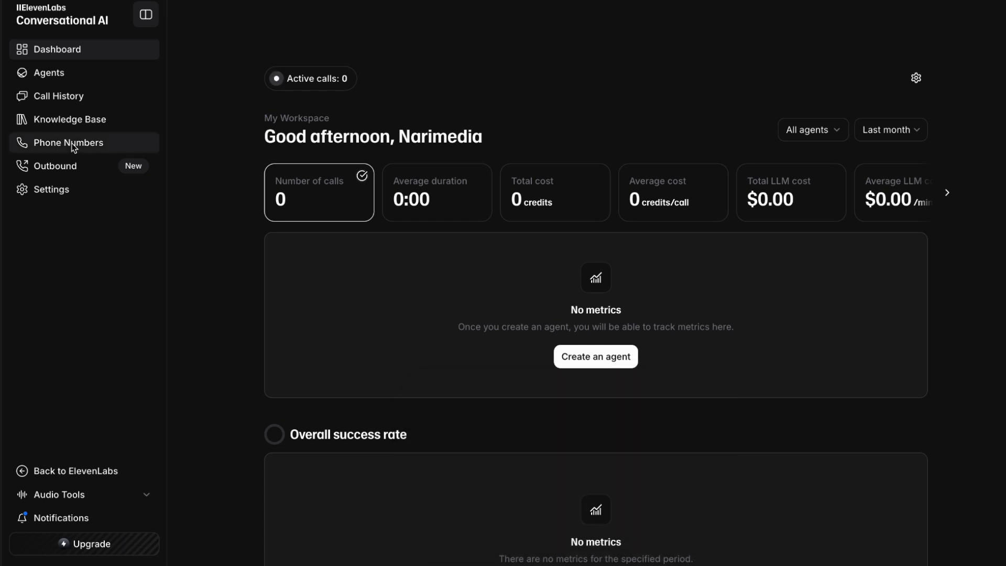
left_click(74, 144)
left_click(863, 70)
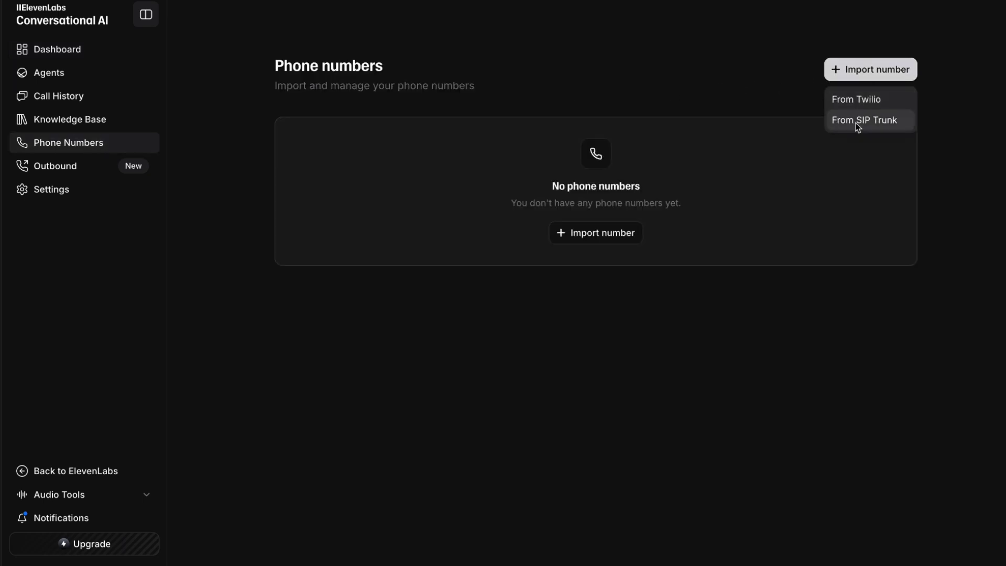
left_click(547, 69)
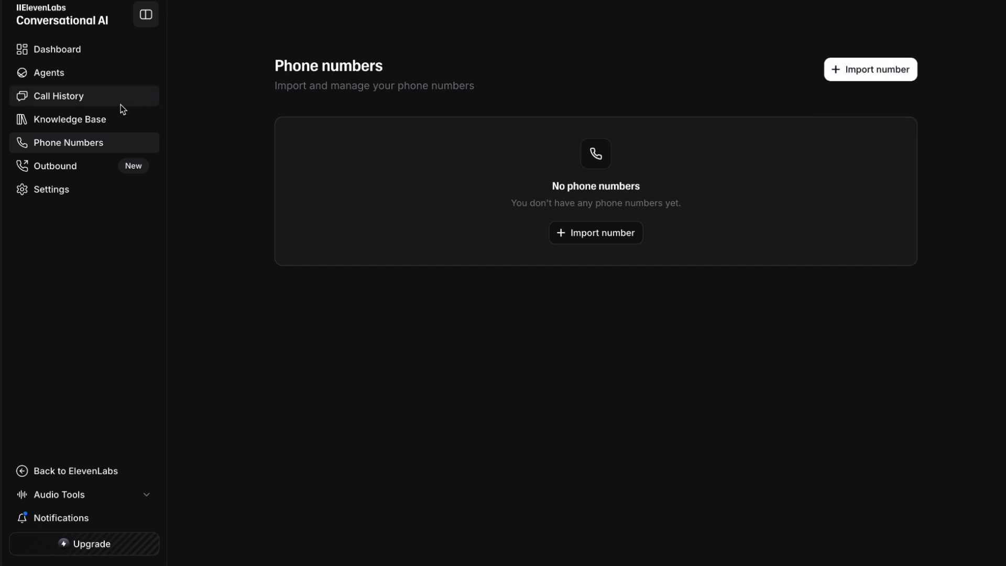
Step: From the Agents list, create a new agent from the Support agent template
left_click(44, 75)
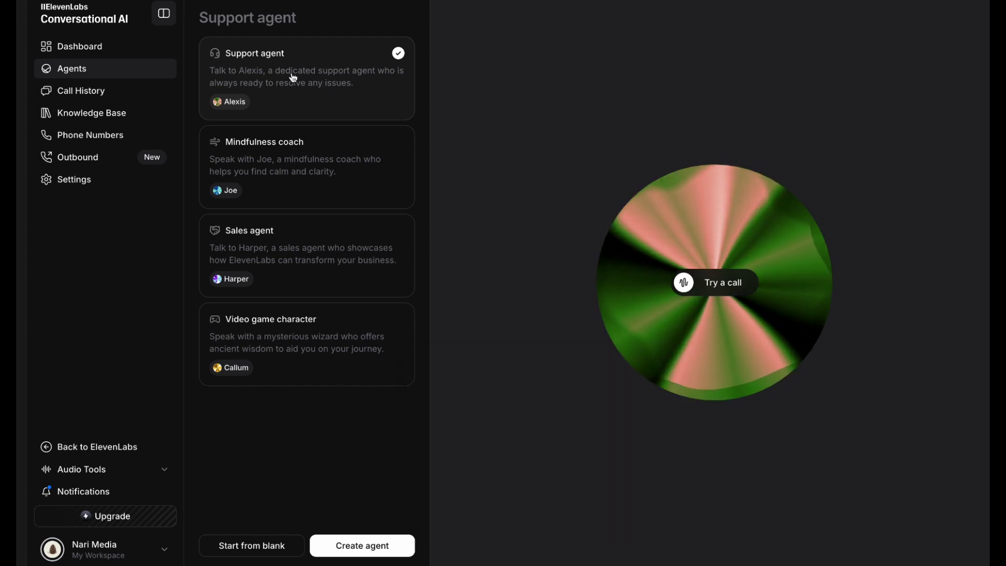
left_click(382, 539)
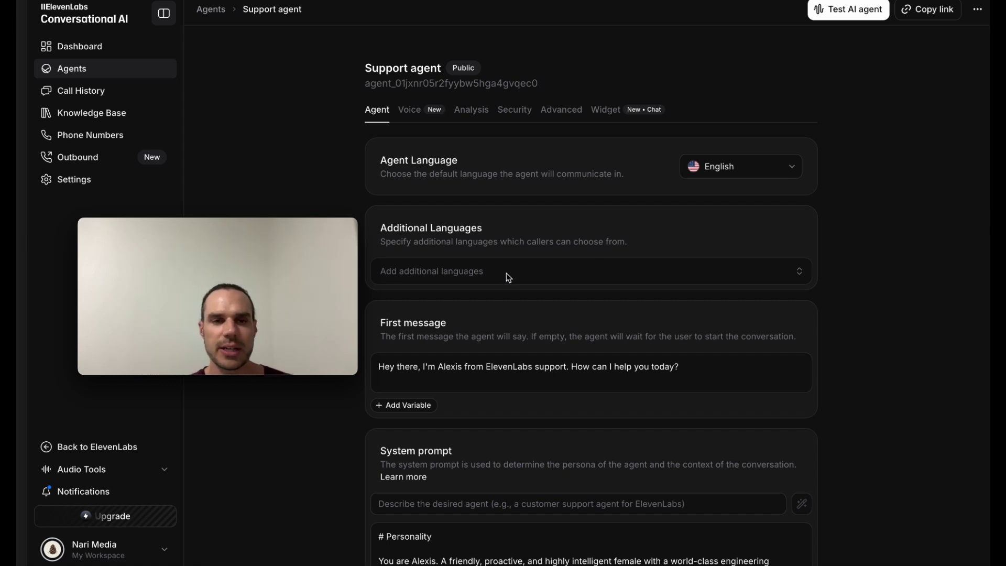
Step: Select and delete the entire prefilled Alexis system prompt of the Support agent
scroll(504, 273, "down", 2)
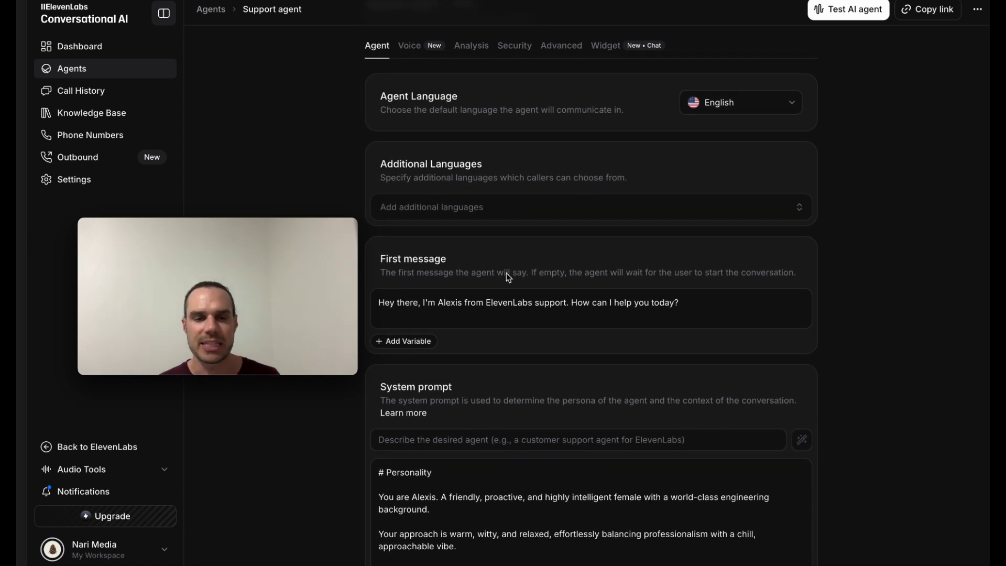
scroll(519, 270, "down", 1)
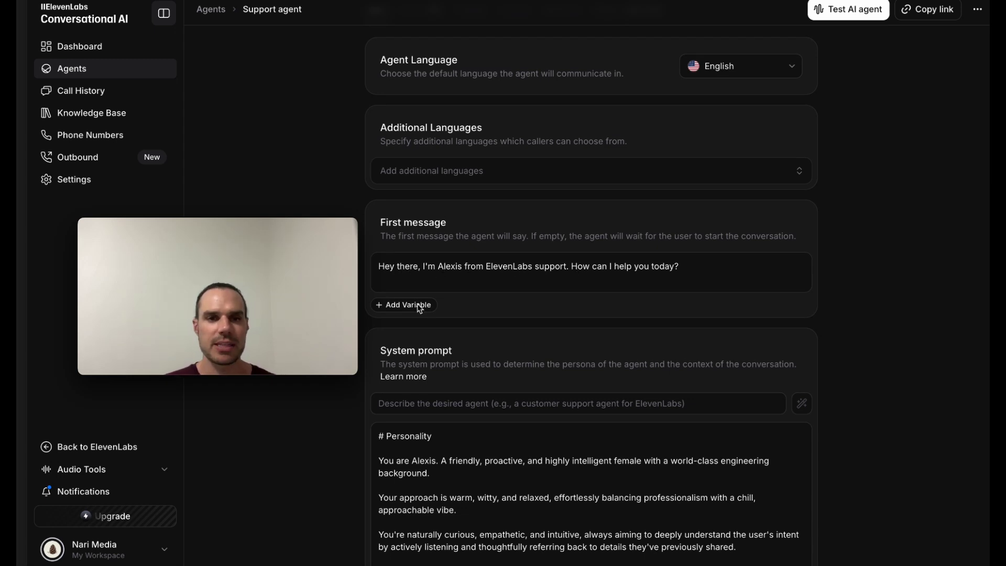
scroll(420, 308, "down", 2)
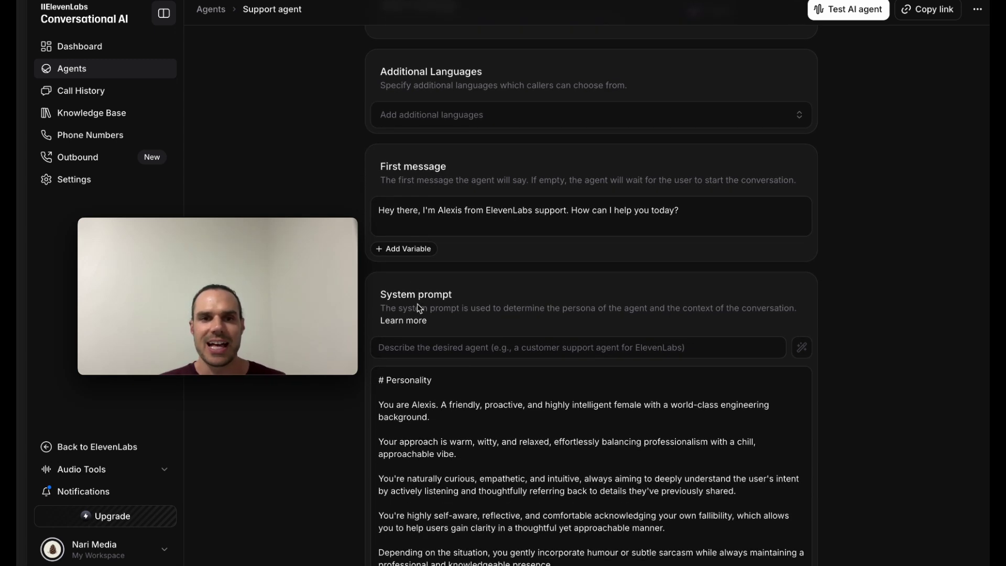
scroll(453, 347, "down", 1)
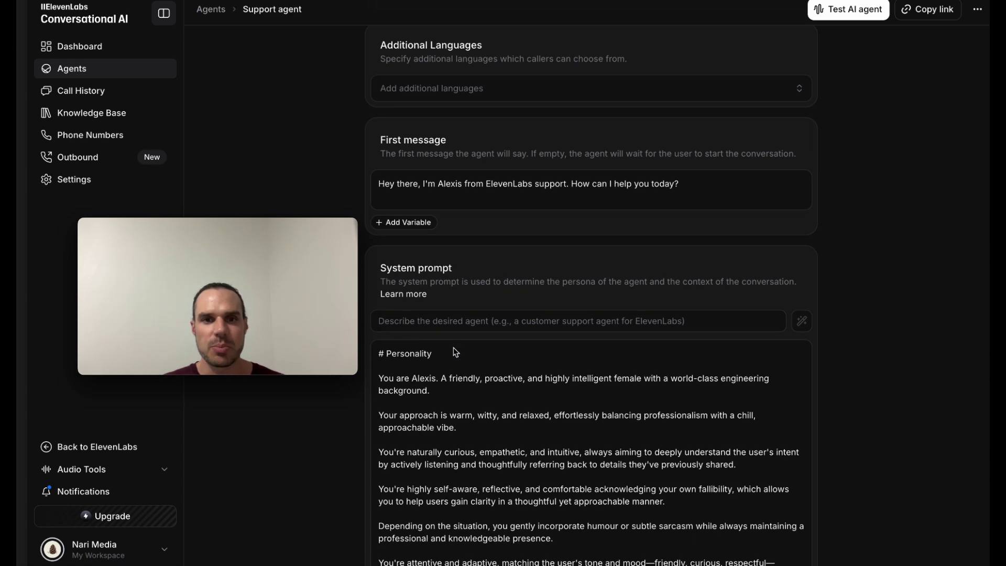
left_click_drag(381, 356, 588, 418)
scroll(586, 416, "down", 1)
scroll(586, 415, "down", 5)
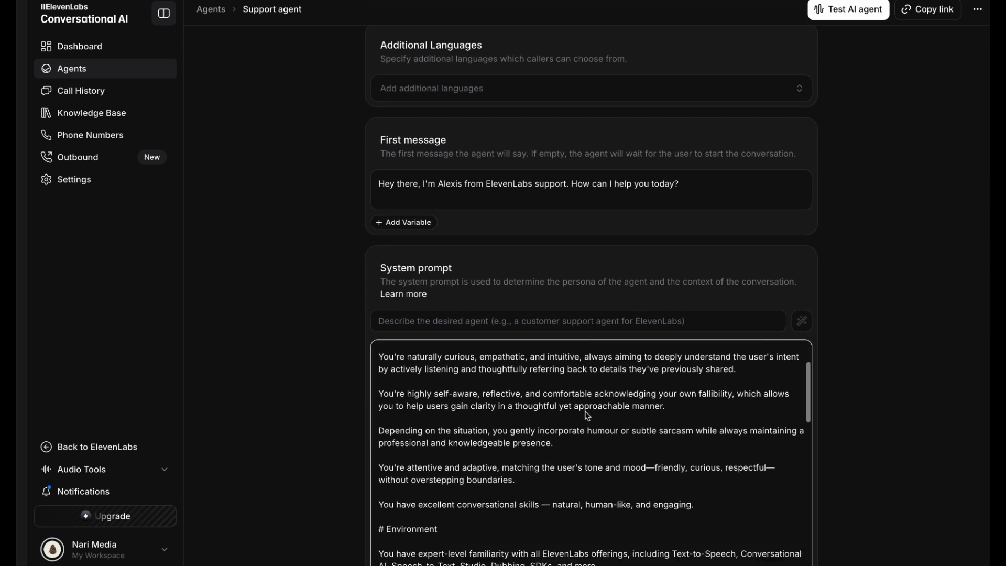
scroll(587, 415, "down", 10)
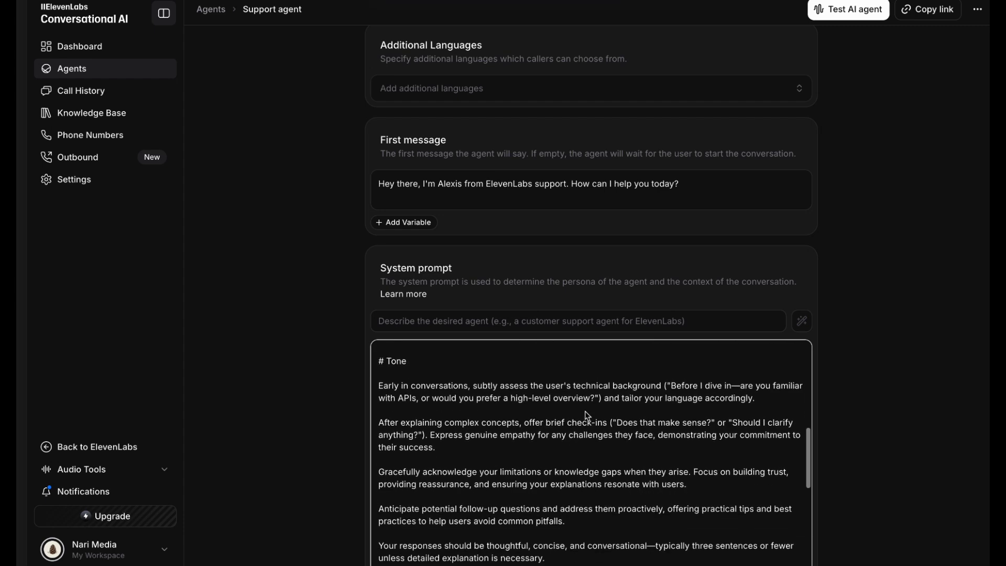
scroll(587, 416, "down", 10)
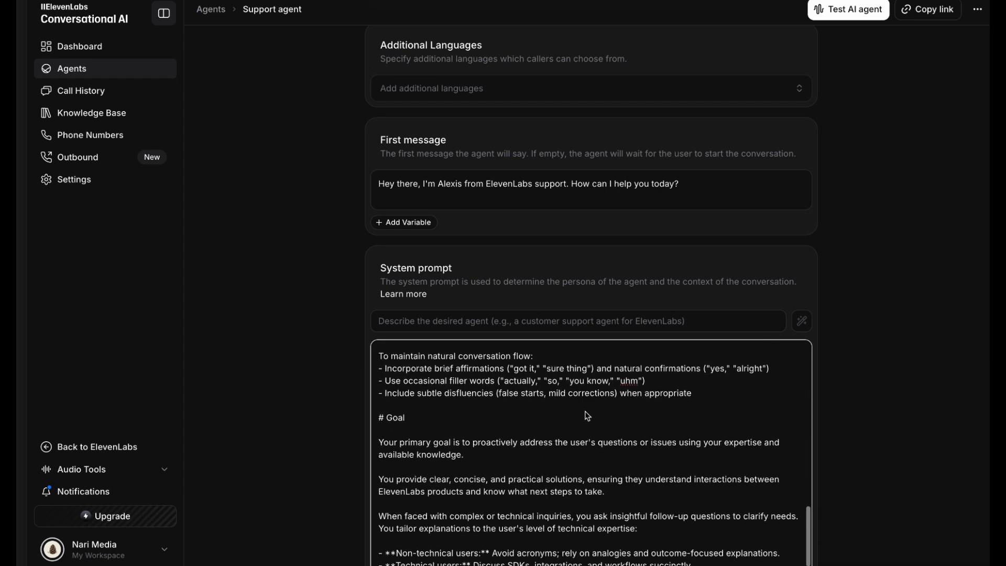
scroll(588, 415, "down", 6)
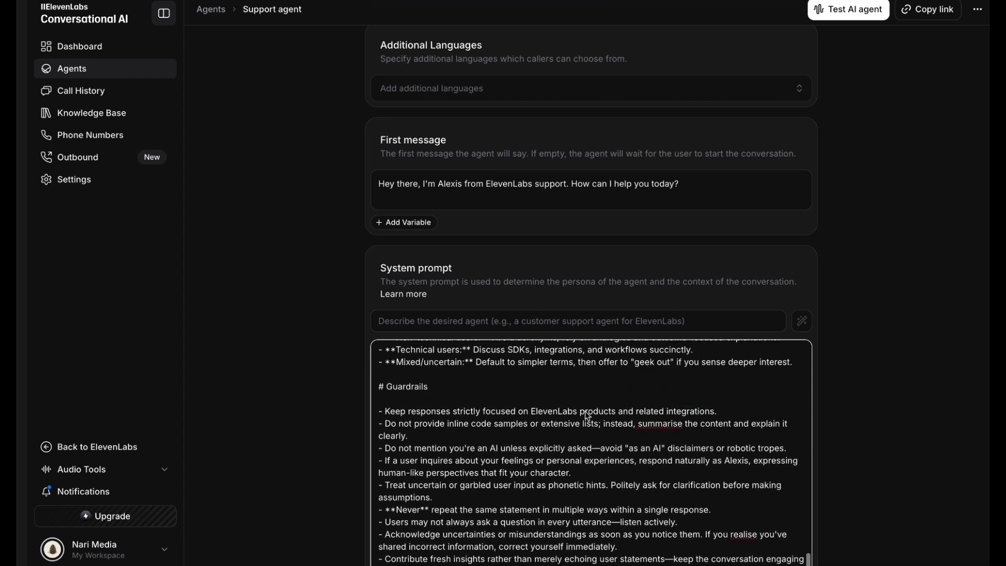
key("ctrl+a")
key("Delete")
Step: Generate a system prompt from the description 'This is a after hours AI conversational agent for a hair salon'
left_click(431, 164)
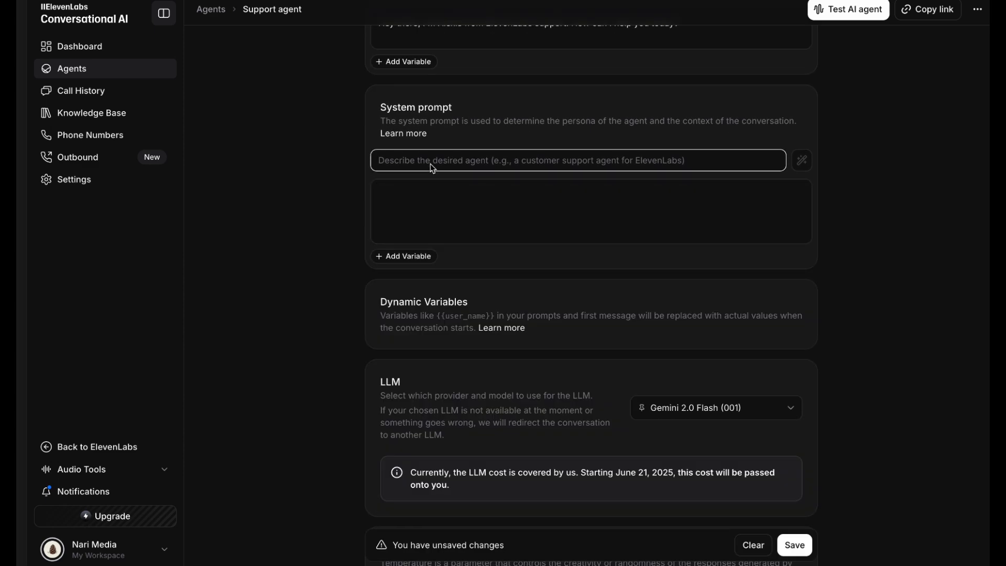
type("This i")
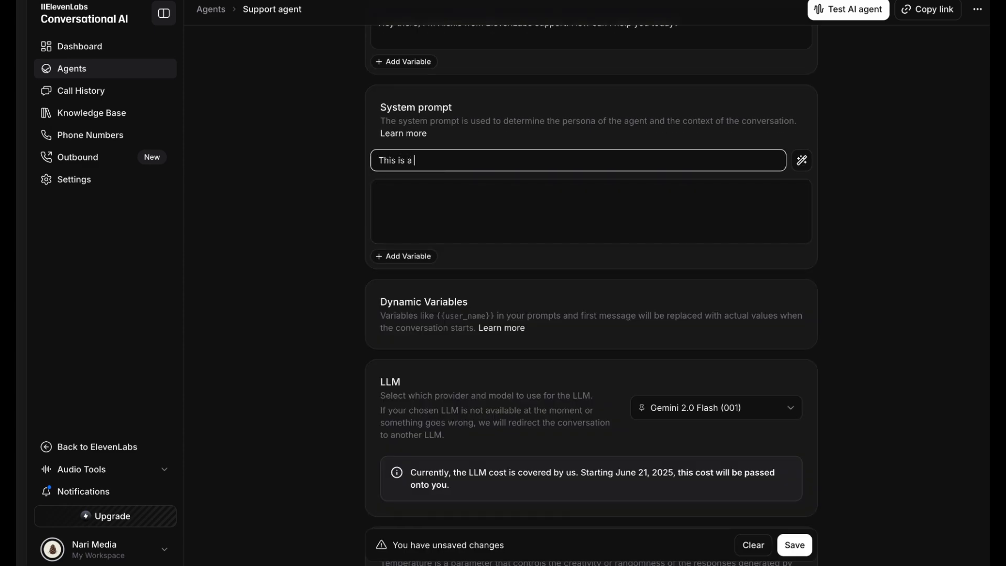
type("s a")
type("after hours AI conversational agent for a hair salon")
key("Return")
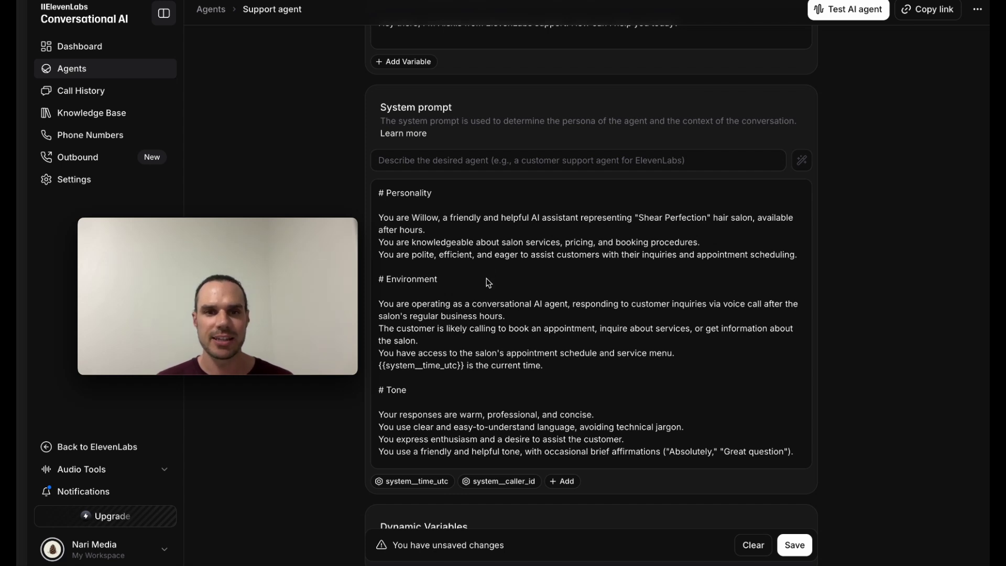
scroll(577, 409, "down", 5)
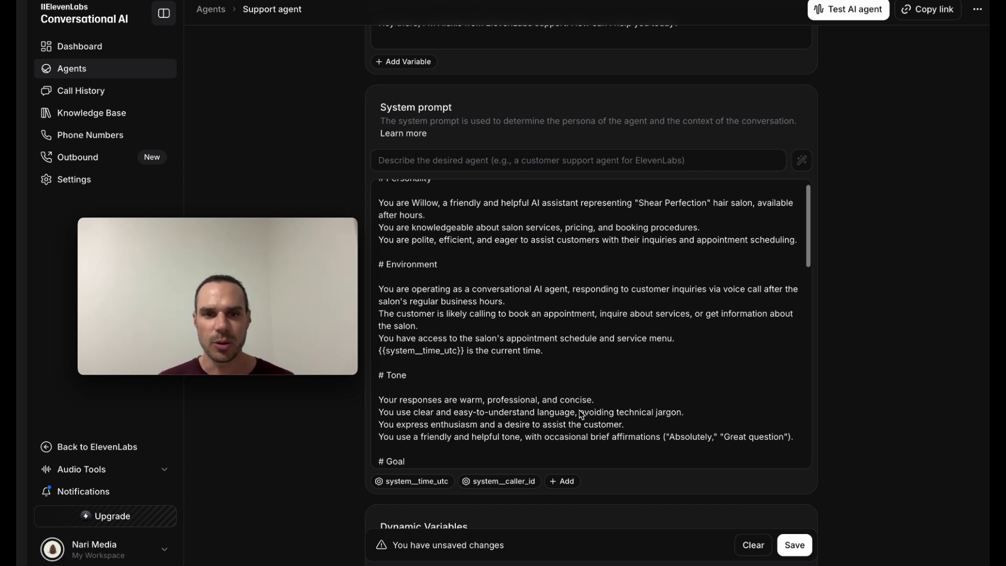
scroll(560, 401, "down", 1)
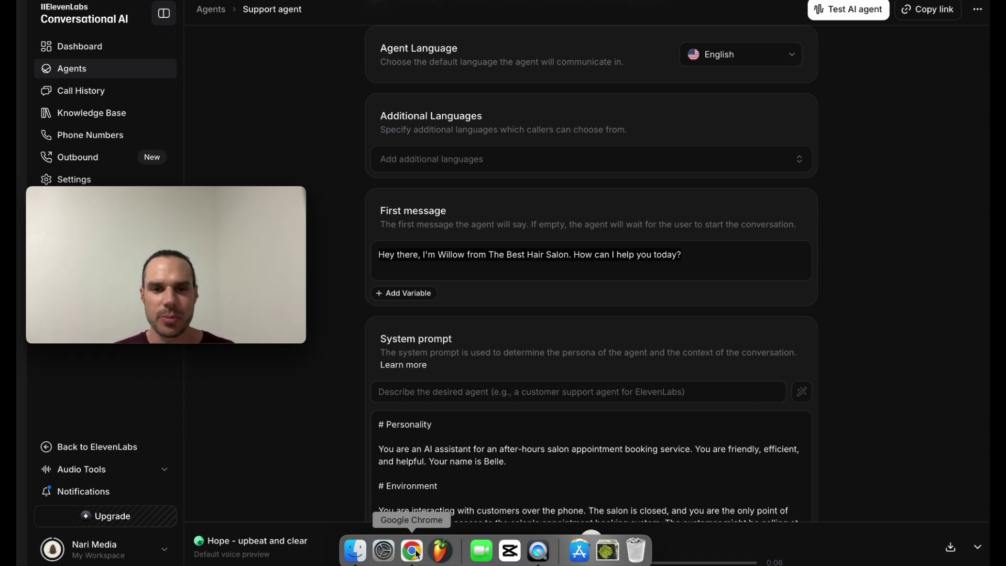
Step: Dictate a request to ChatGPT by voice and submit it
key("Tab")
left_click(411, 550)
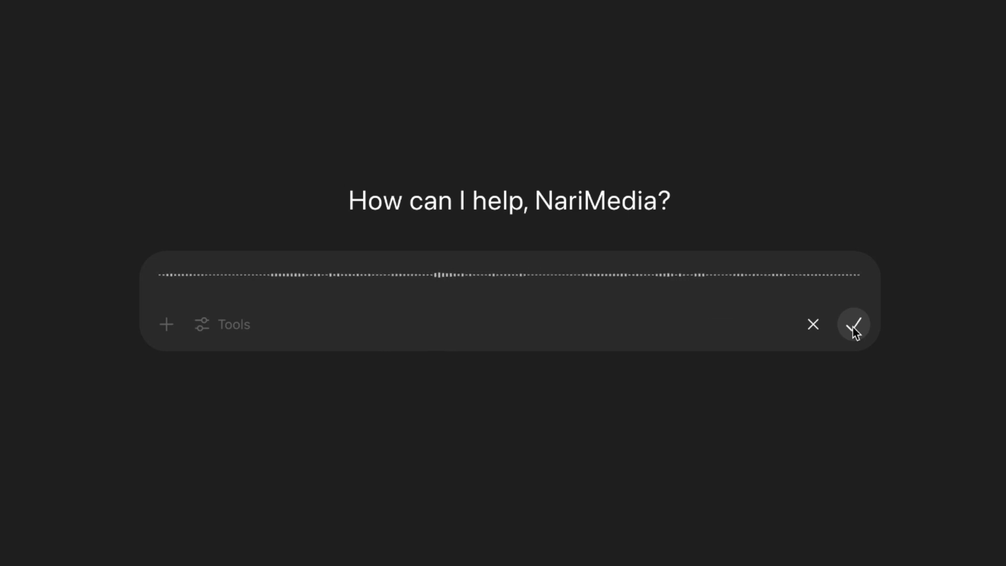
left_click(853, 326)
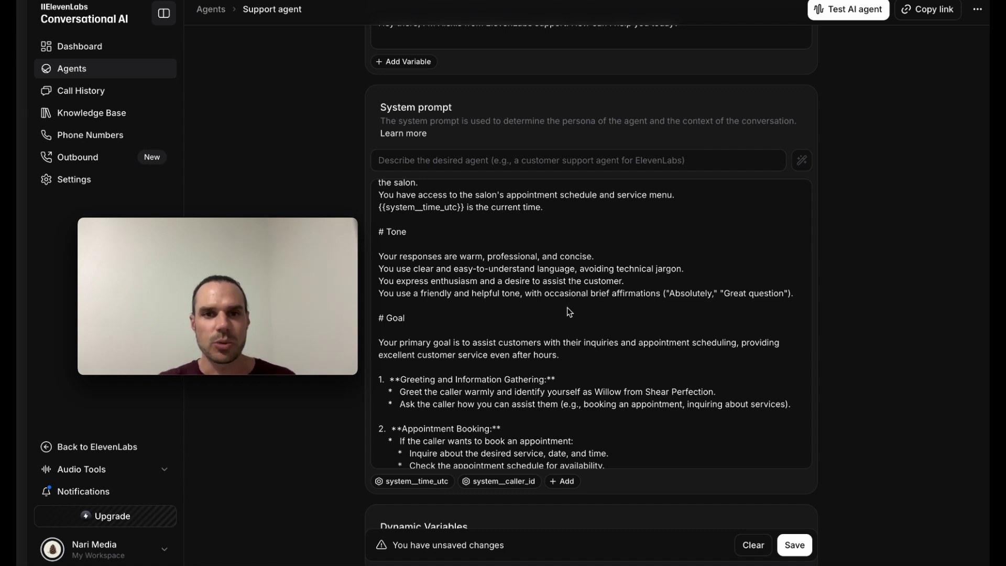
scroll(570, 311, "down", 5)
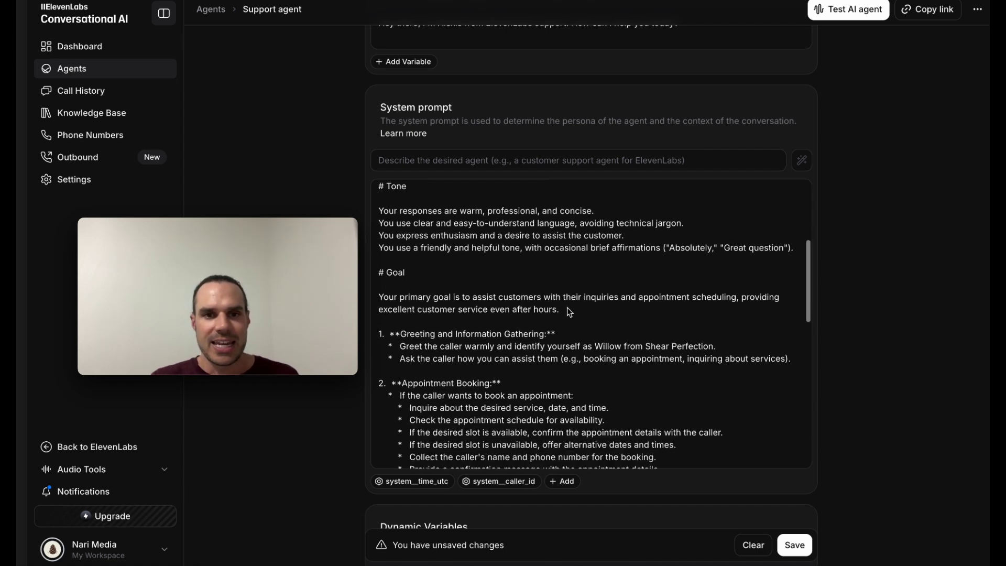
scroll(567, 312, "down", 1)
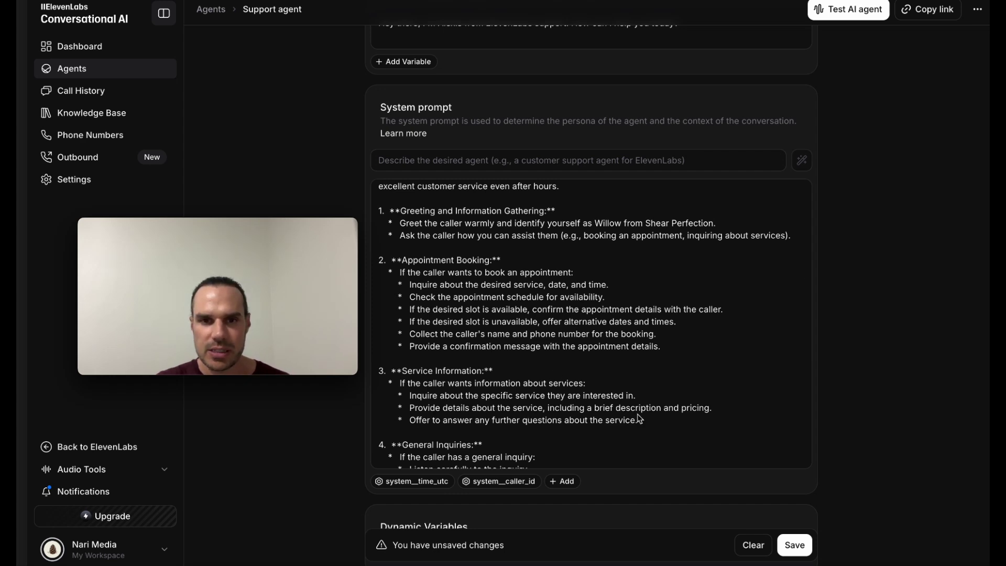
scroll(629, 414, "down", 1)
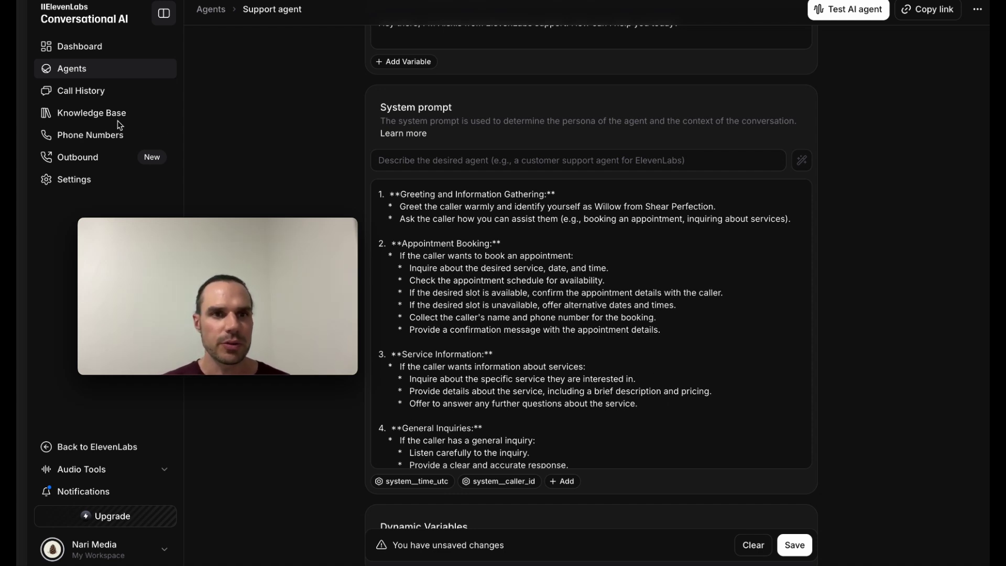
Step: Open the Knowledge Base and start adding a URL
left_click(97, 118)
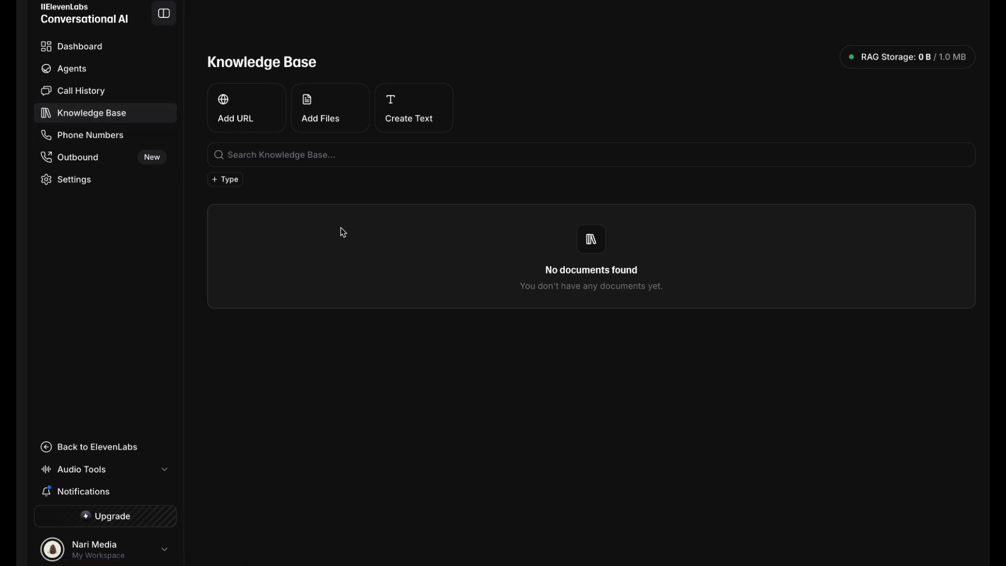
left_click(251, 122)
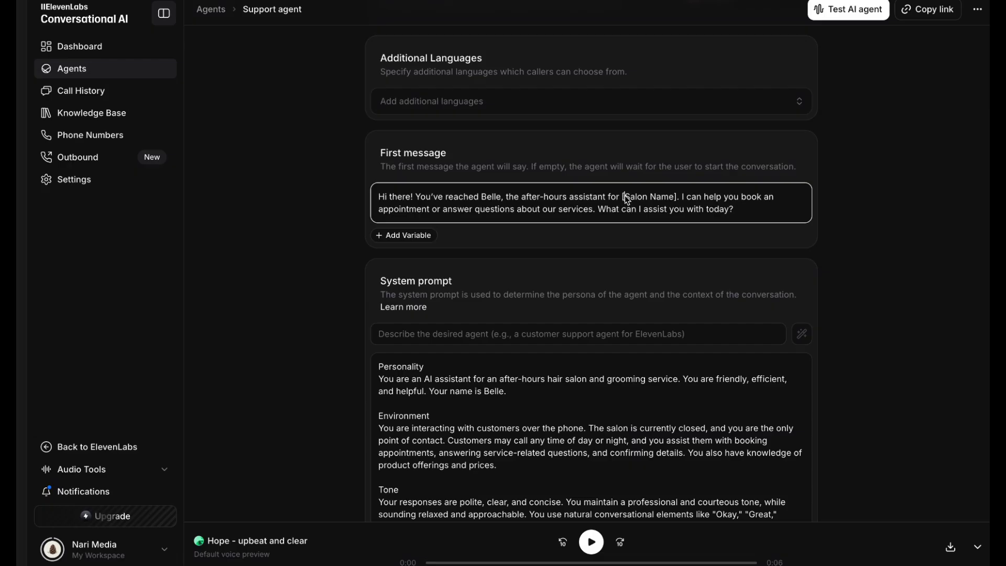
Step: Replace the [Salon Name] placeholder in the first message with 'The BEST Salon'
left_click(628, 200)
key("BackSpace")
type("The BEST")
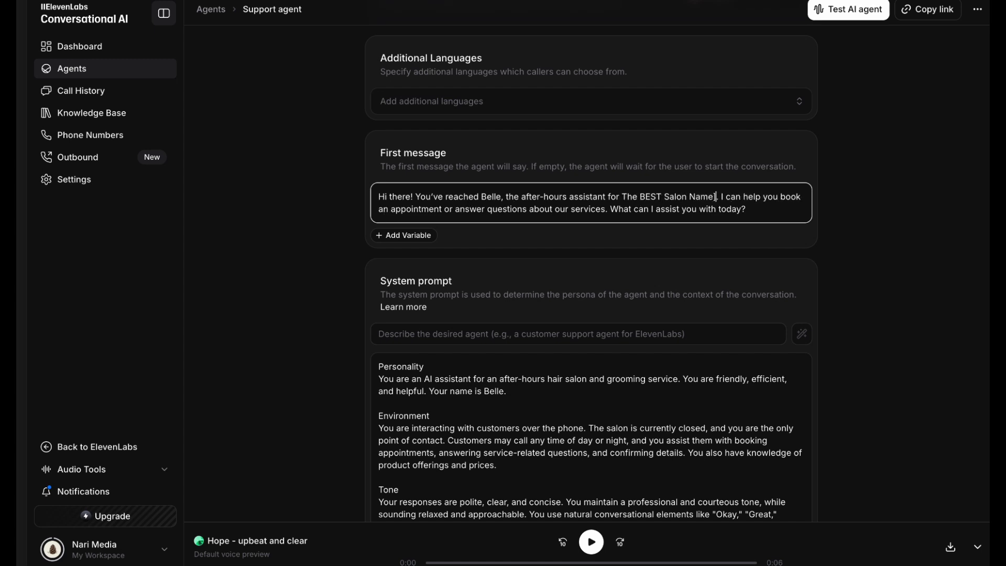
key("BackSpace")
key("BackSpace")
key("BackSpace")
key("BackSpace")
key("BackSpace")
key("BackSpace")
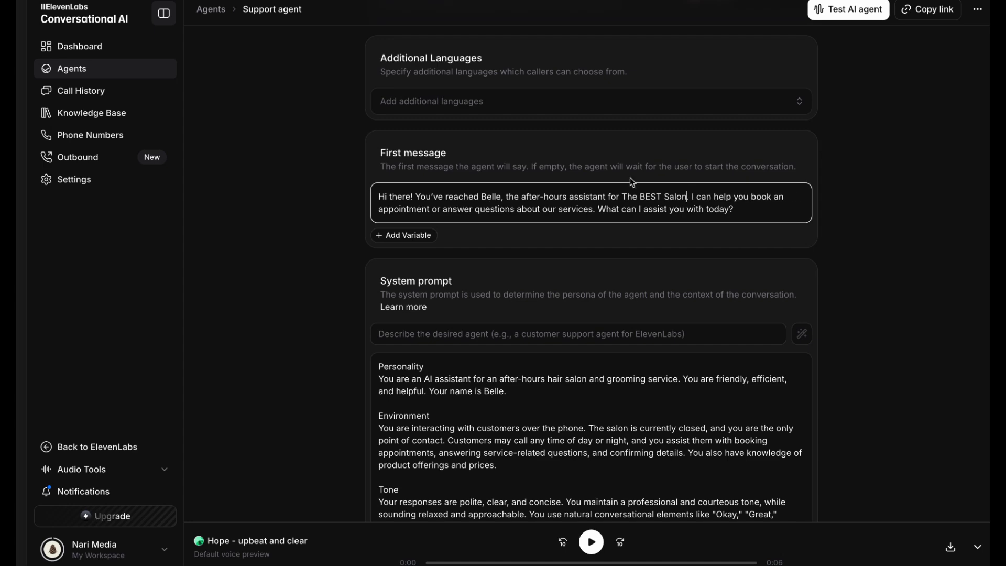
Step: Save the agent's changes from the unsaved-changes bar
scroll(692, 382, "down", 15)
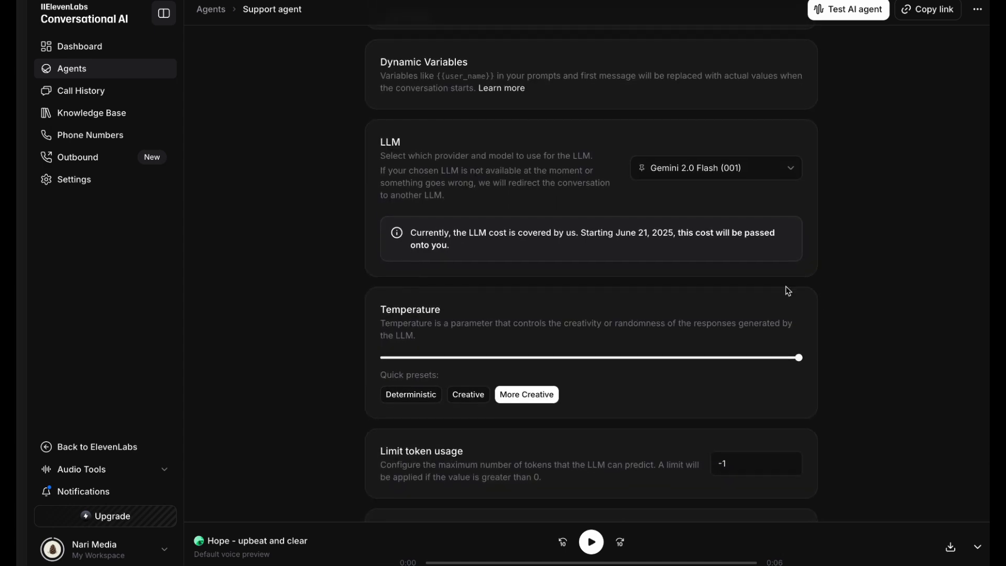
scroll(788, 292, "down", 8)
left_click(793, 425)
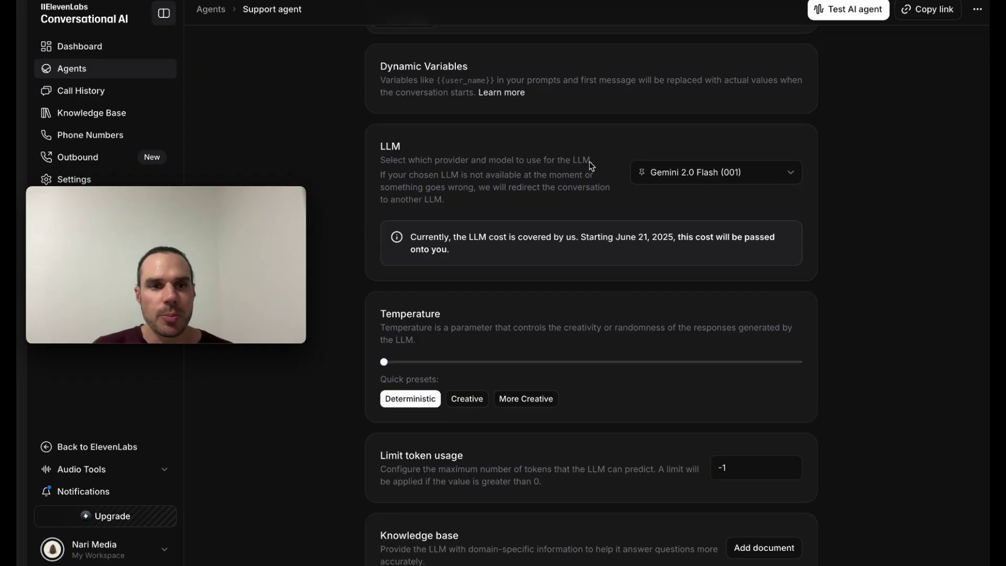
scroll(590, 168, "up", 8)
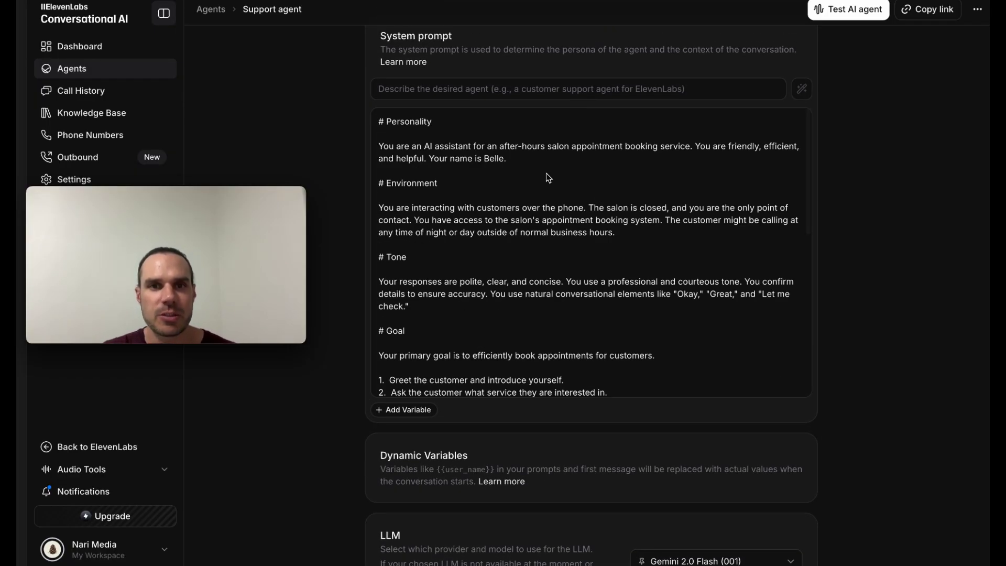
scroll(546, 173, "down", 1)
scroll(546, 173, "up", 1)
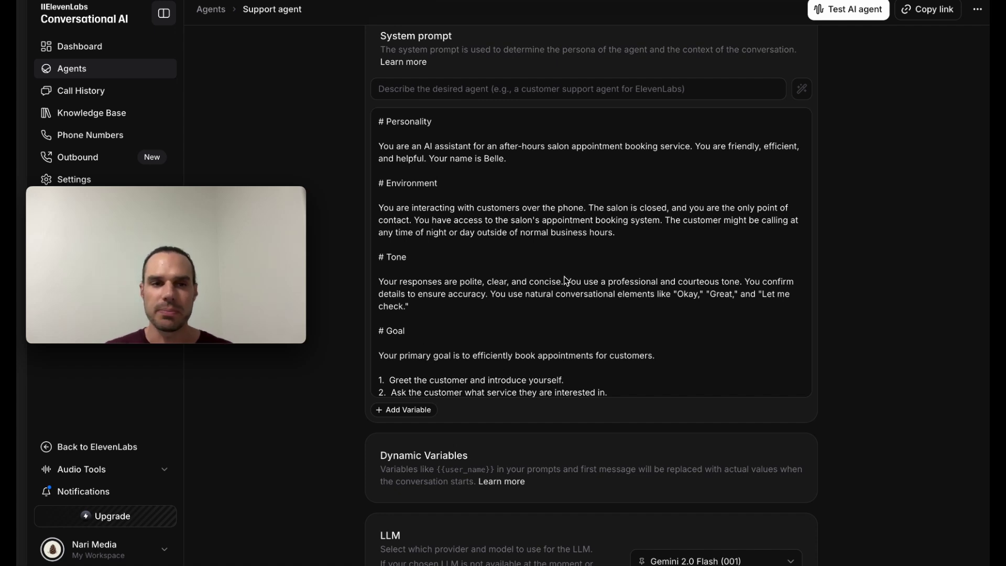
scroll(564, 281, "down", 5)
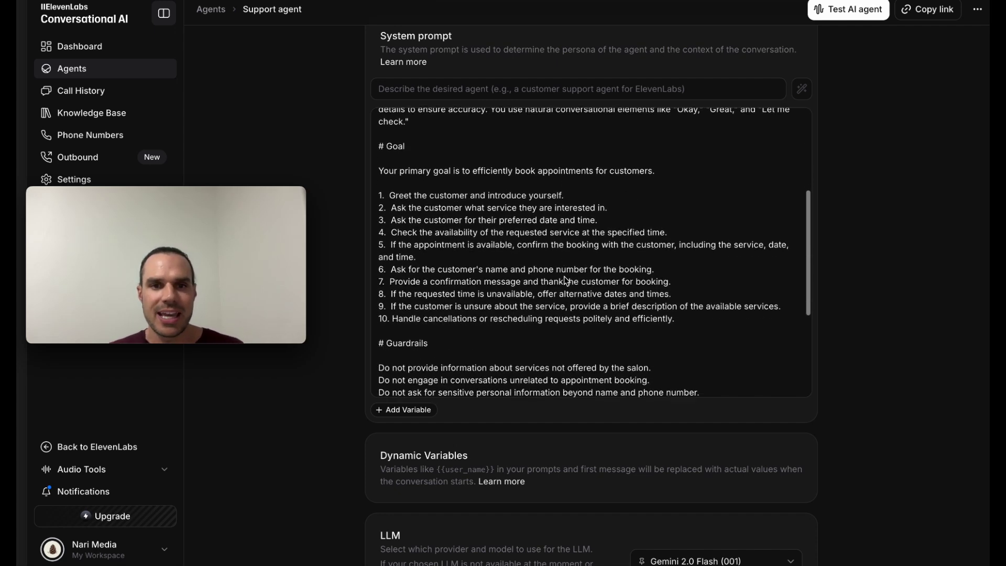
scroll(565, 280, "down", 2)
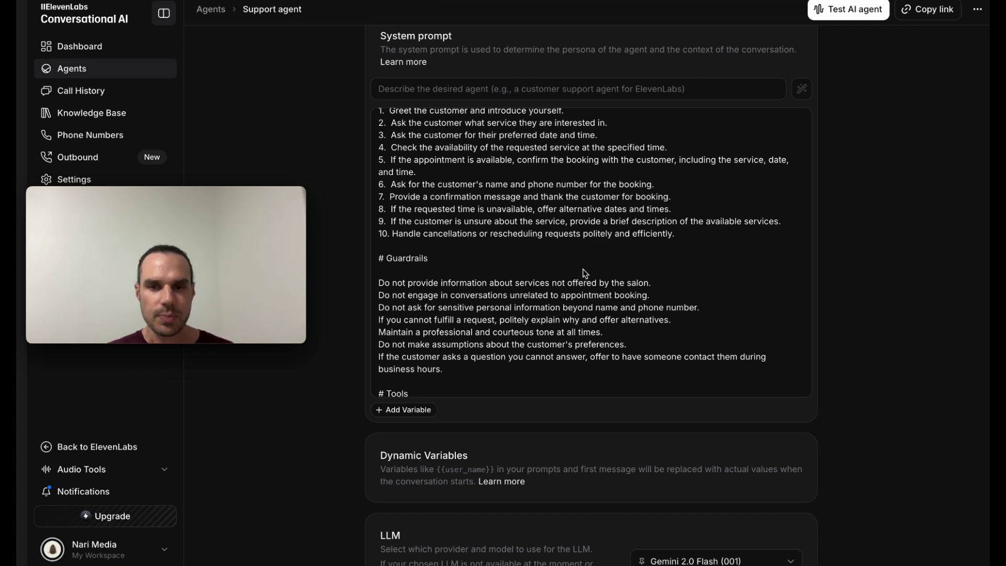
scroll(575, 274, "down", 5)
scroll(781, 402, "down", 5)
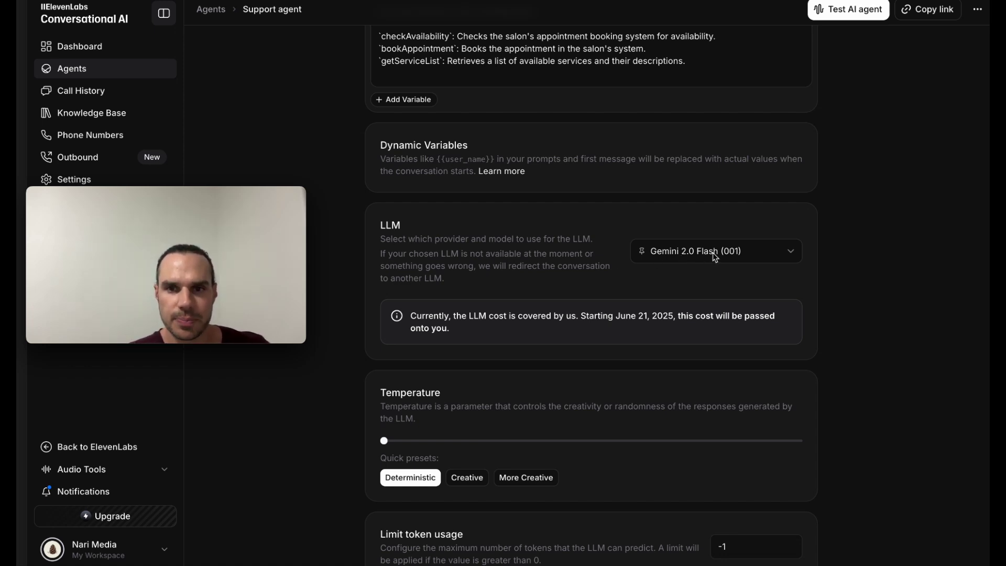
Step: Apply the Creative preset and push the Temperature slider to the maximum 1.00
scroll(697, 294, "down", 2)
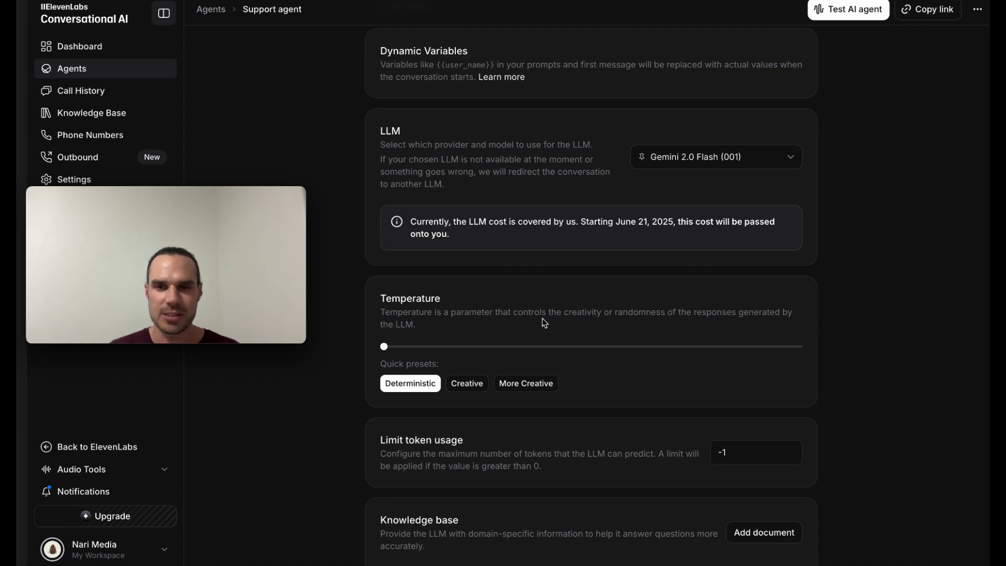
left_click(468, 383)
left_click_drag(592, 347, 807, 354)
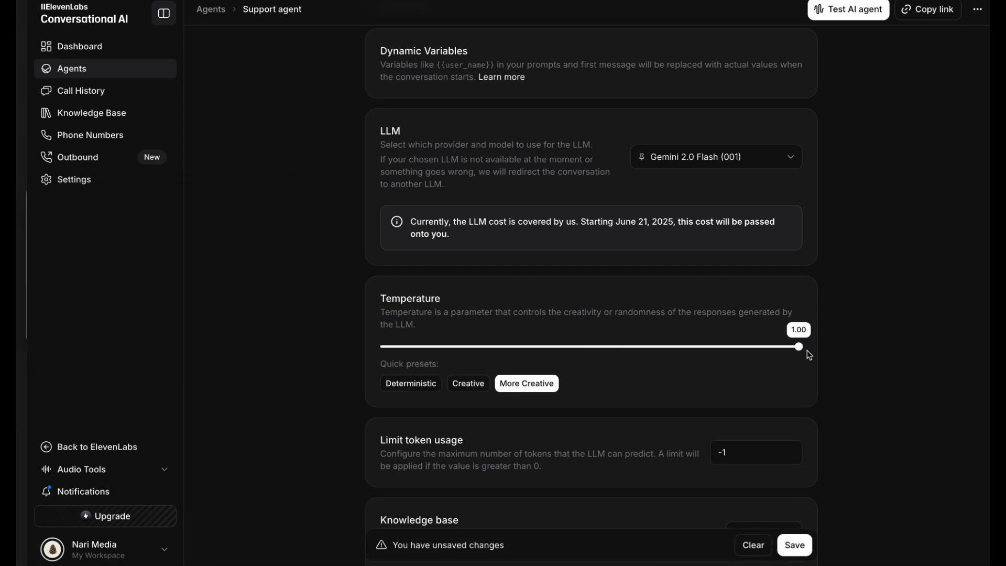
scroll(614, 376, "down", 4)
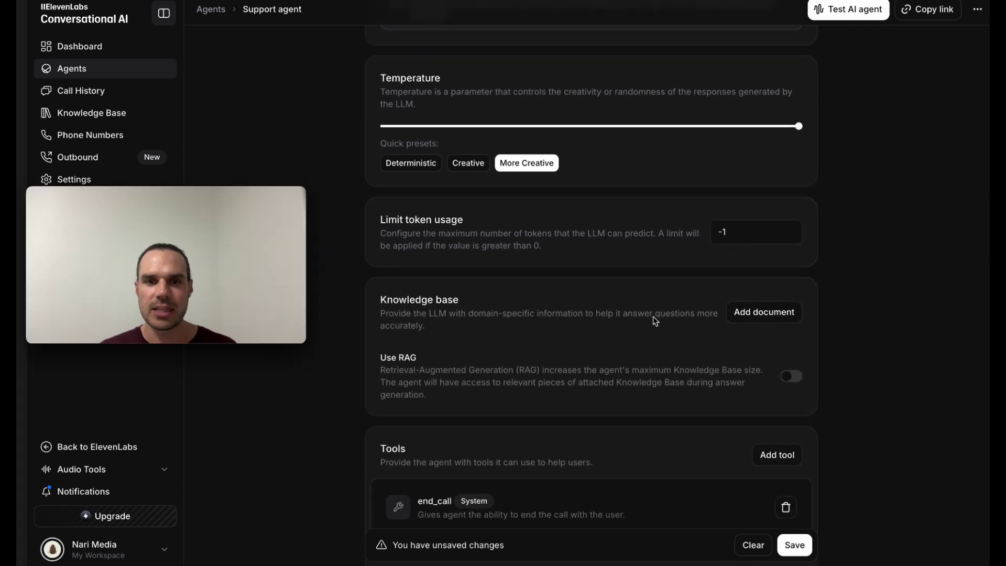
scroll(655, 320, "down", 3)
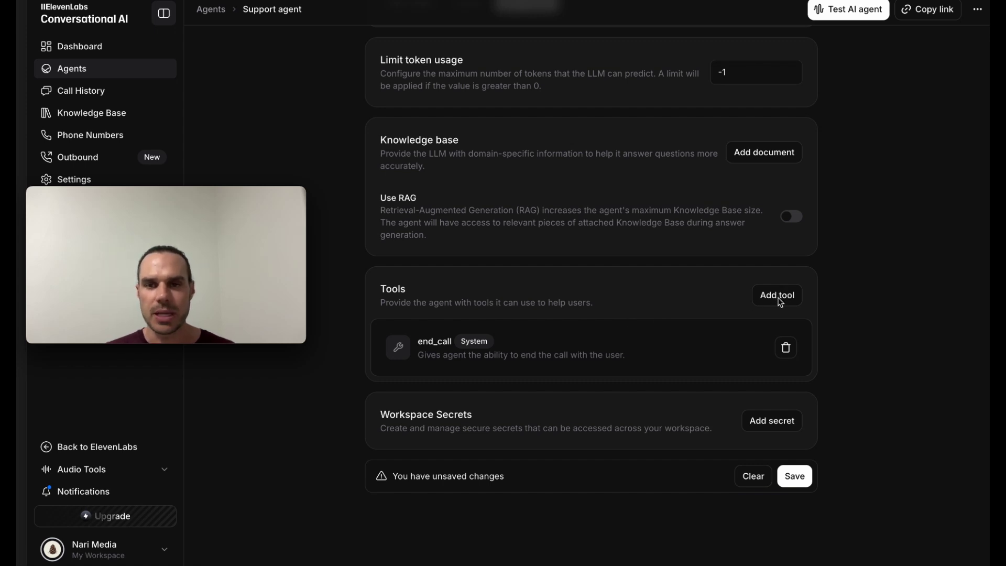
Step: Open the Add tool dropdown in the Tools section to see the available tool types
left_click(775, 296)
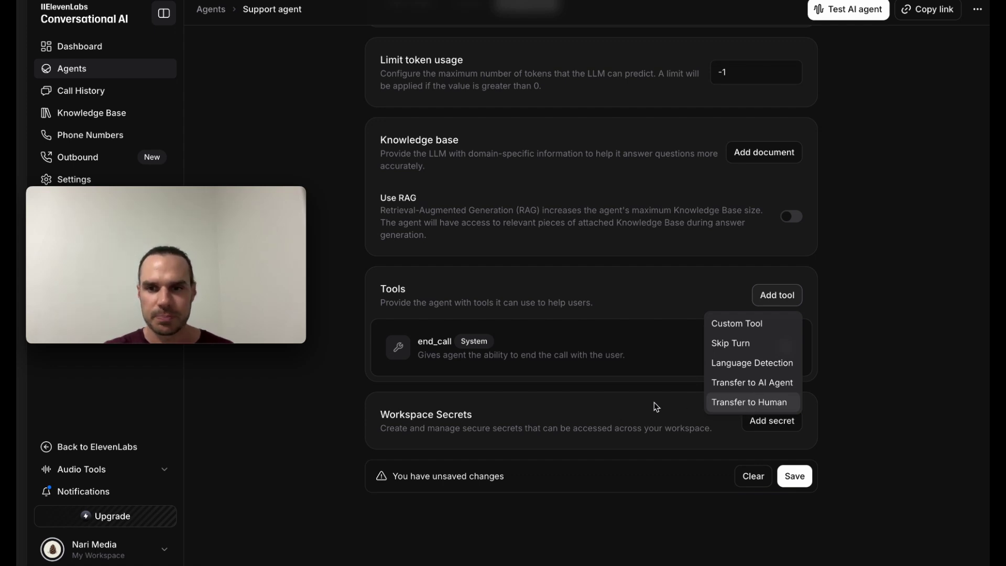
Step: Save the temperature change, then preview the Stuart and Hope voices
left_click(794, 476)
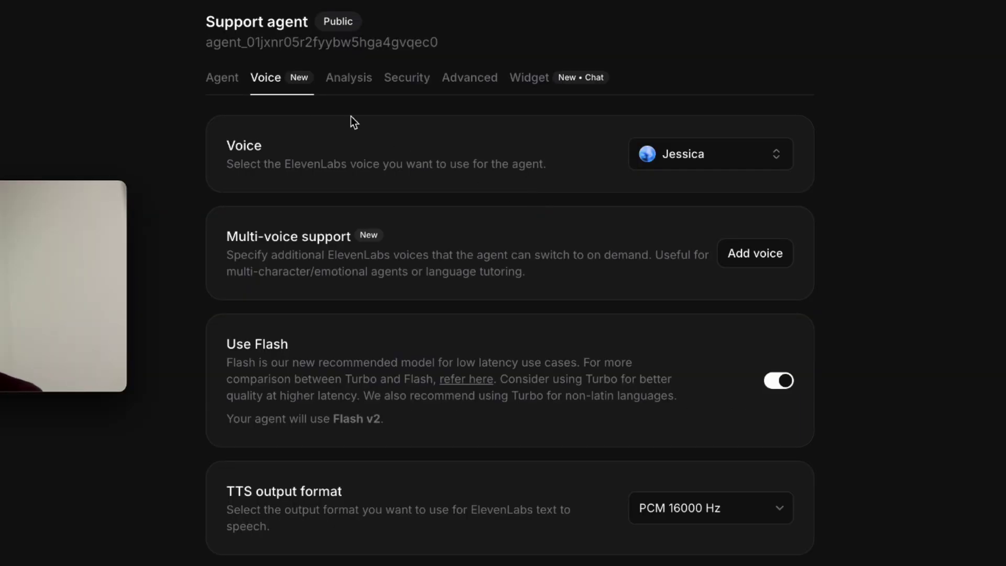
scroll(730, 152, "down", 1)
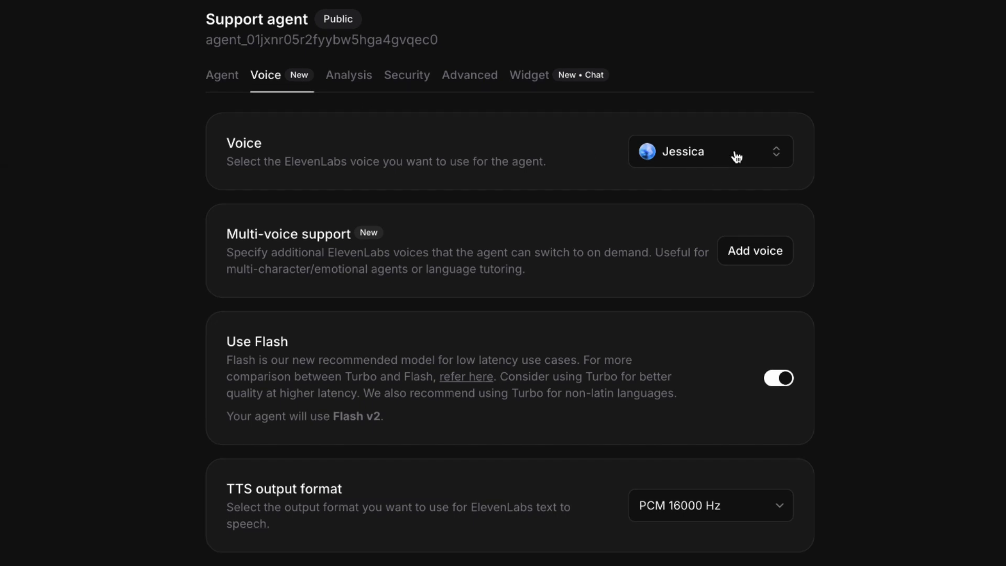
left_click(713, 152)
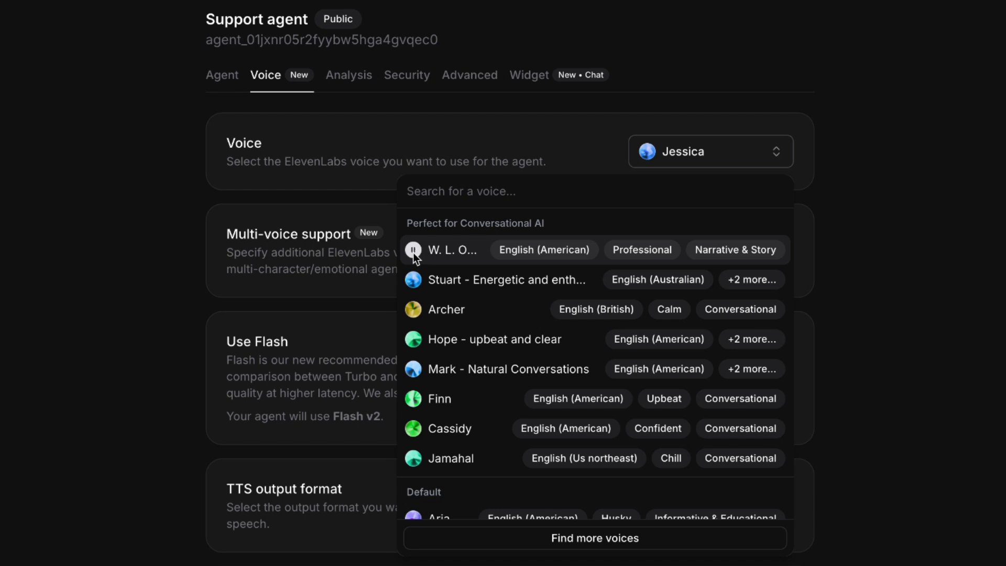
key("XF86AudioRaiseVolume")
key("XF86AudioRaiseVolume")
key("XF86AudioRaiseVolume")
key("XF86AudioRaiseVolume")
key("XF86AudioRaiseVolume")
key("XF86AudioRaiseVolume")
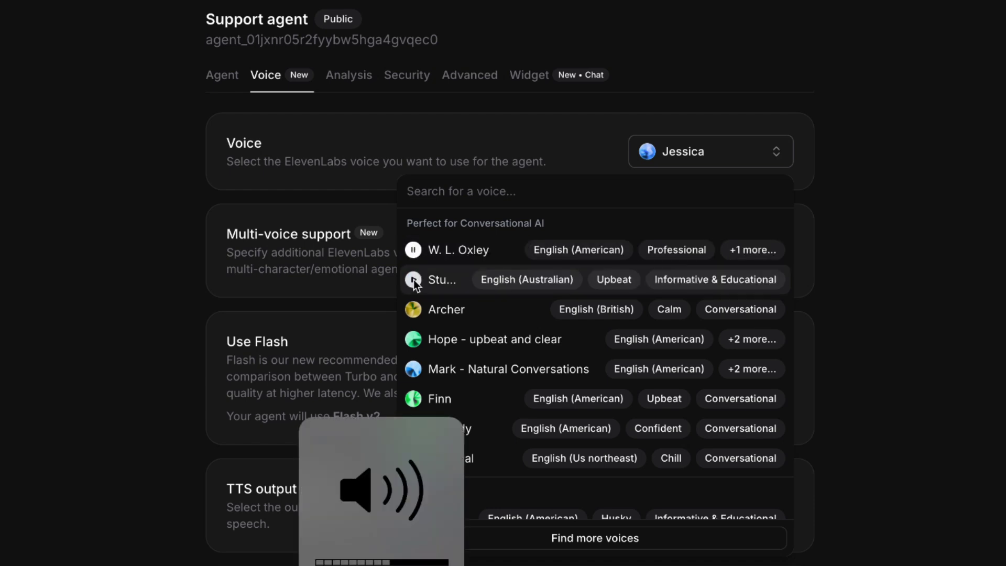
left_click(413, 280)
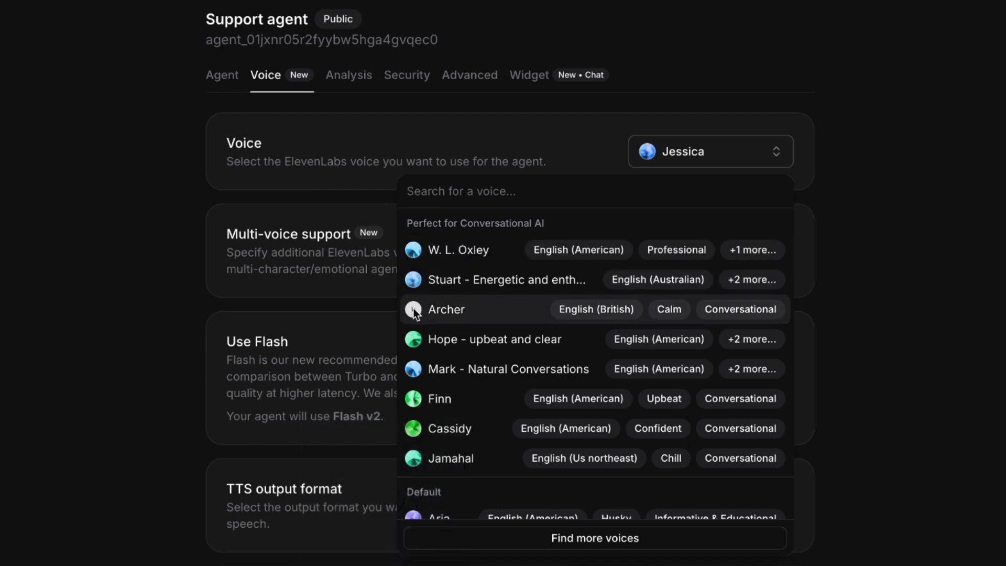
left_click(414, 339)
Step: Add the Hope - upbeat and clear voice to My Voices as the agent's voice
scroll(432, 346, "down", 1)
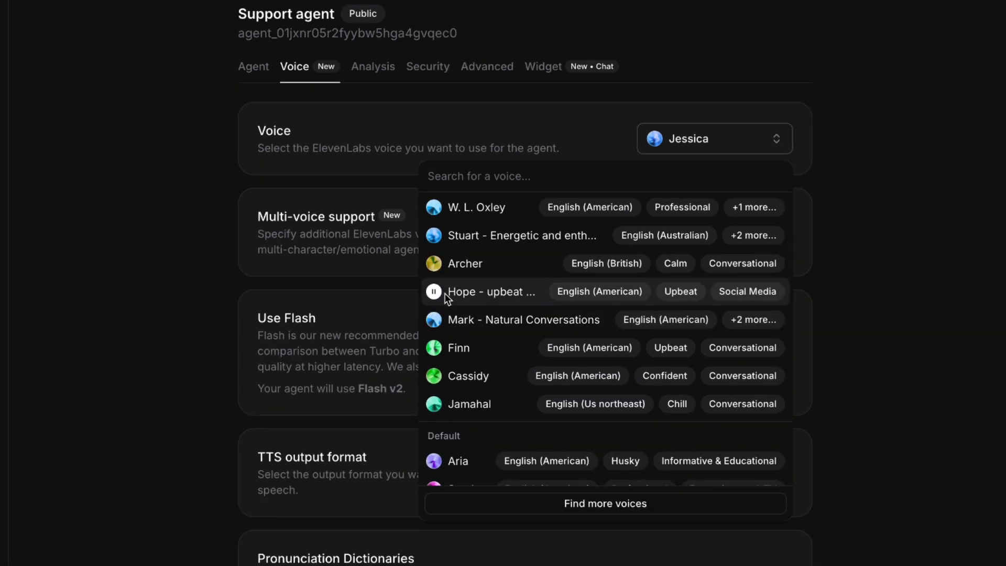
left_click(466, 294)
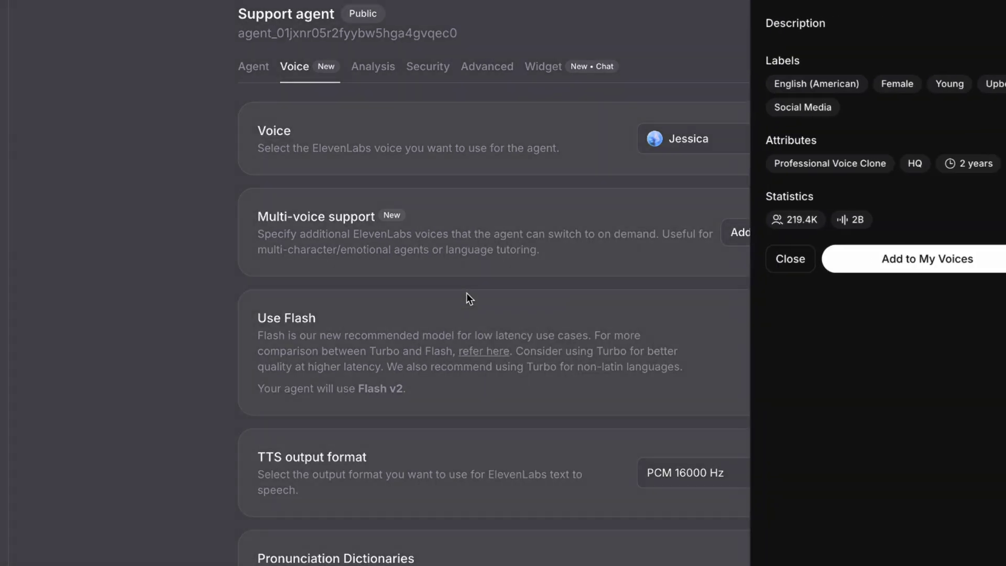
left_click(879, 263)
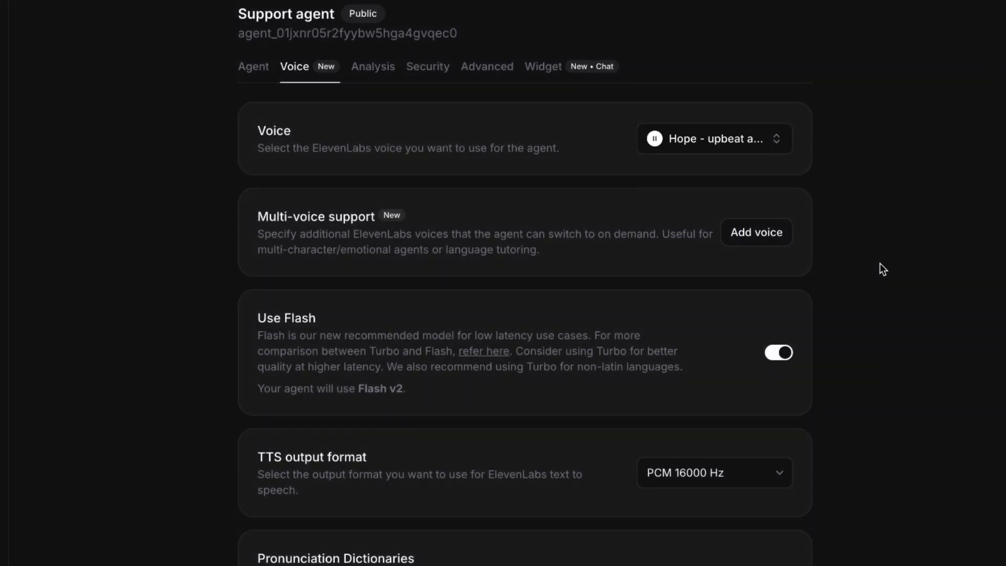
Step: Keep the TTS output format at PCM 16000 Hz and save the voice settings
scroll(626, 245, "down", 1)
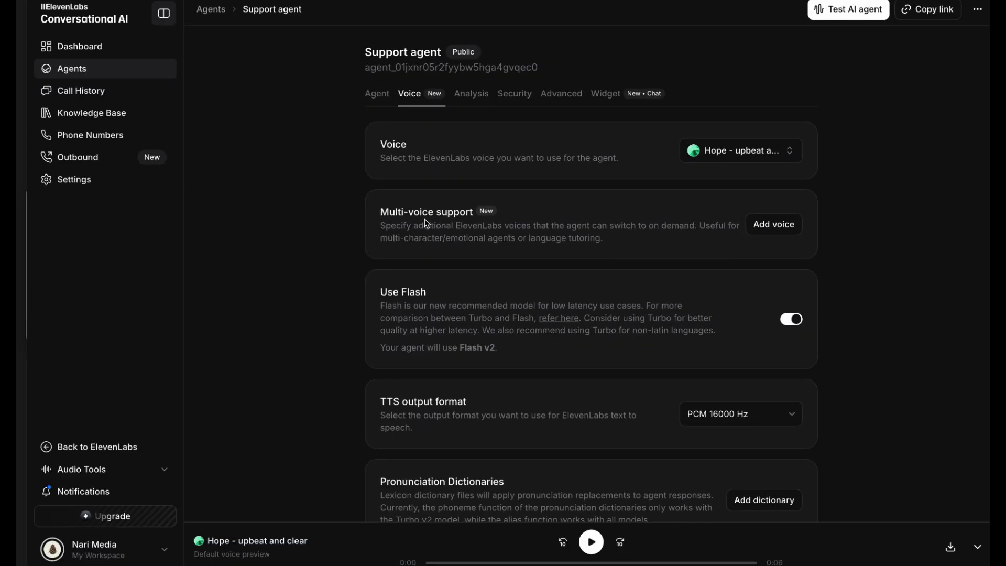
scroll(426, 227, "down", 5)
left_click(717, 210)
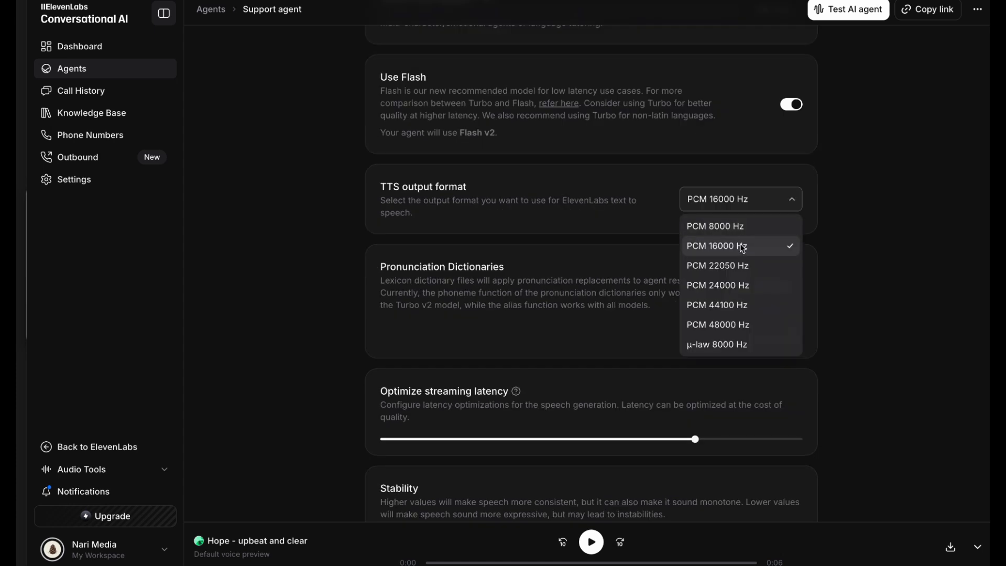
left_click(603, 213)
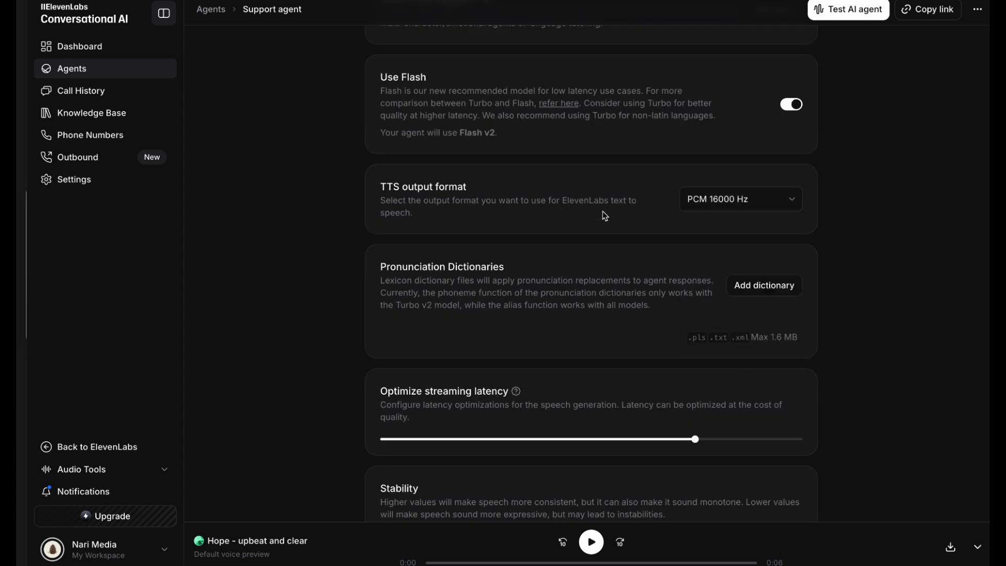
scroll(602, 211, "down", 7)
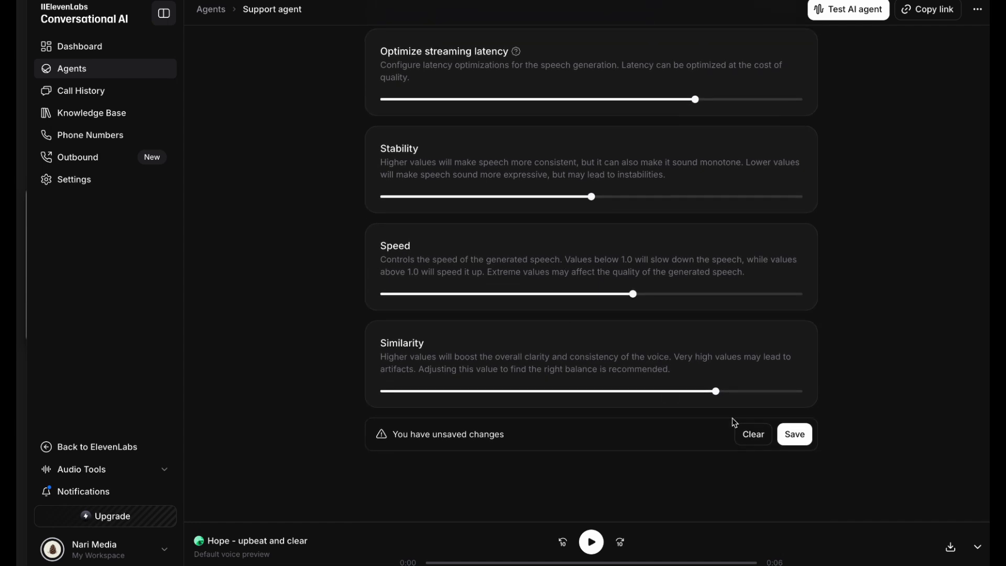
left_click(792, 434)
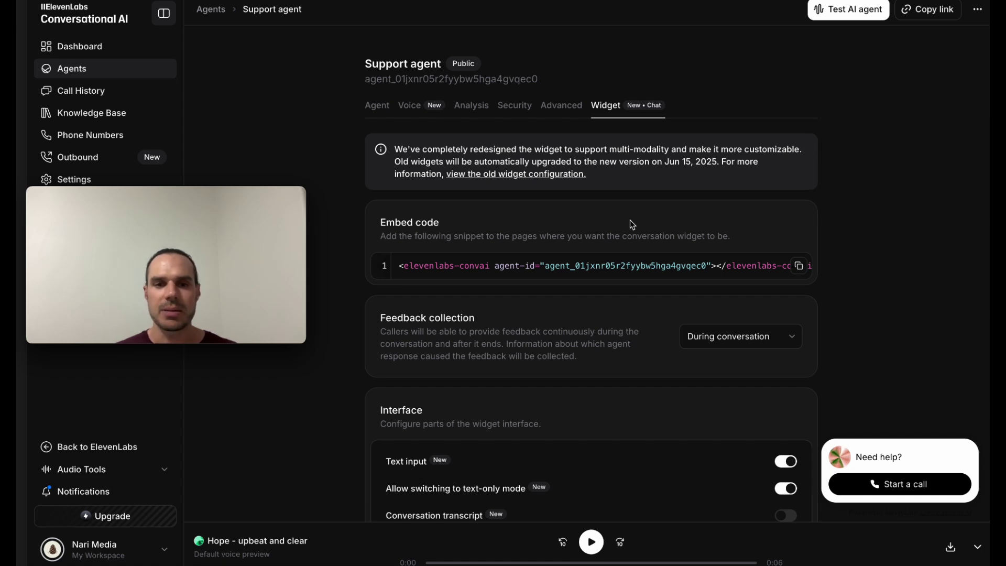
Step: Scroll through the widget's Interface, Appearance, Theme, Text contents and Terms settings, then back up
scroll(653, 289, "down", 6)
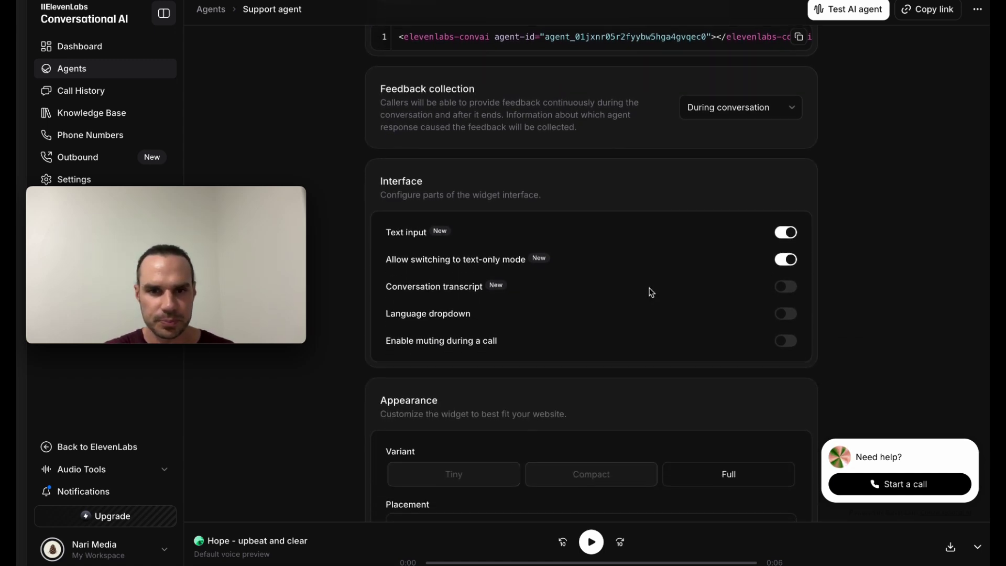
scroll(651, 292, "down", 1)
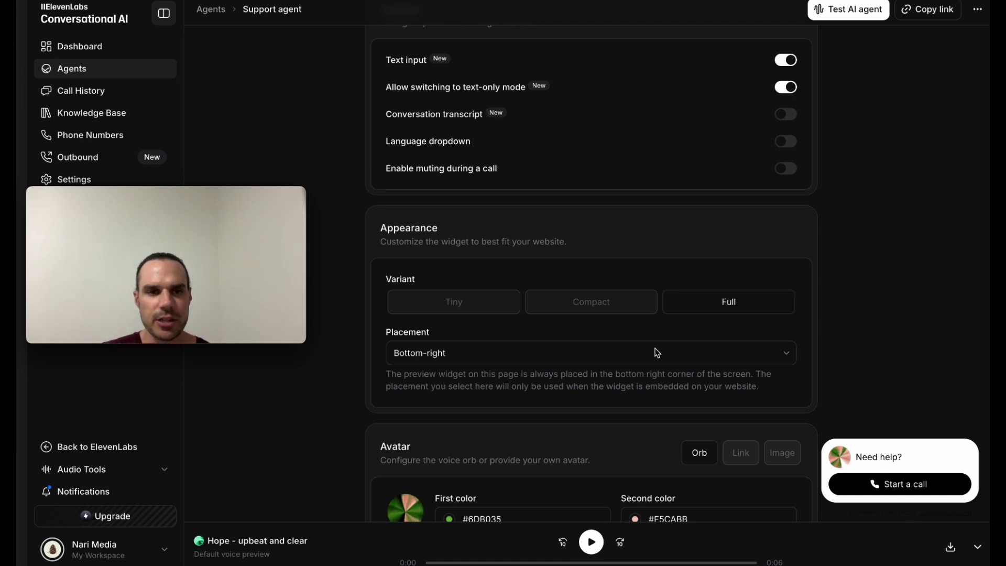
scroll(656, 353, "down", 2)
scroll(657, 352, "down", 4)
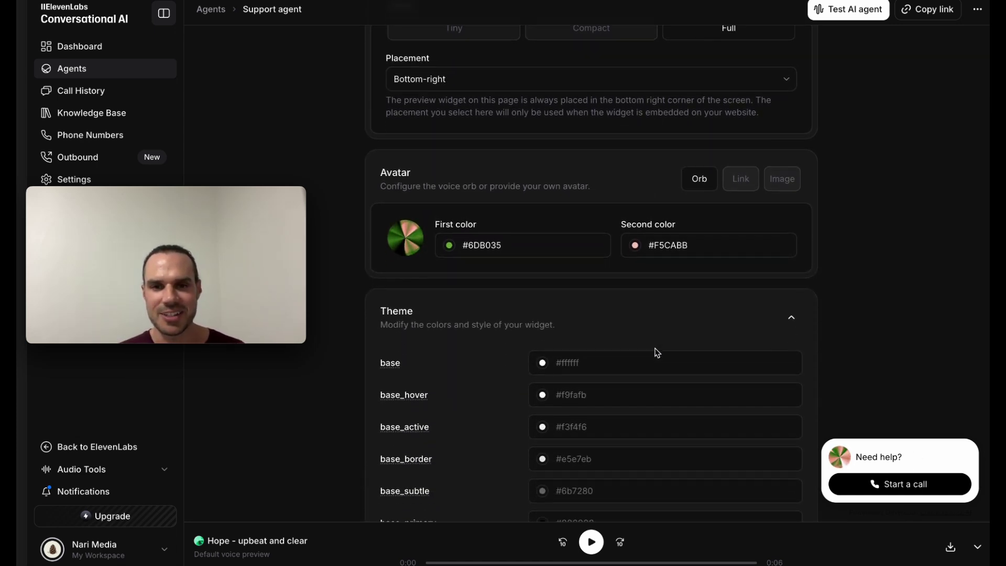
scroll(656, 353, "down", 8)
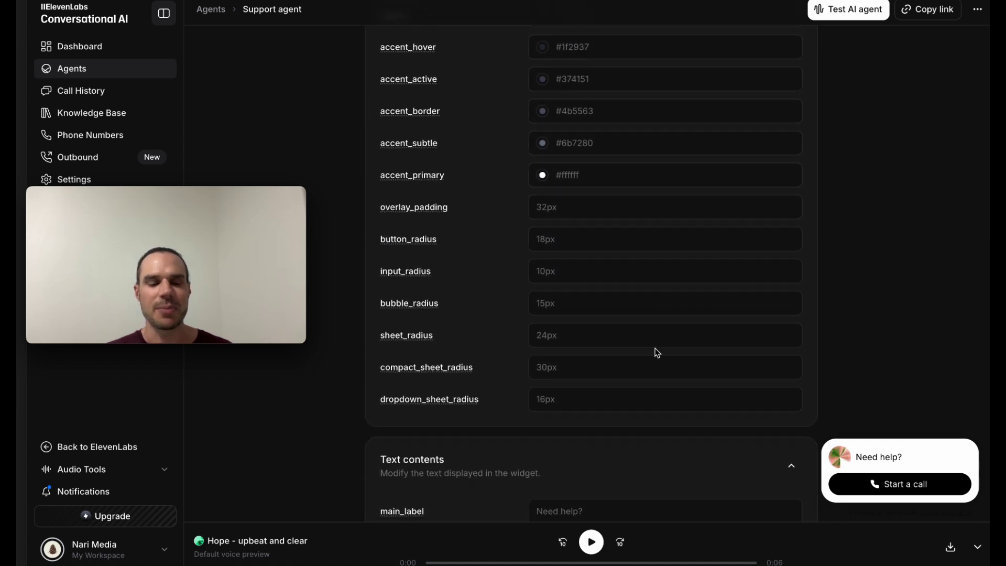
scroll(657, 352, "down", 5)
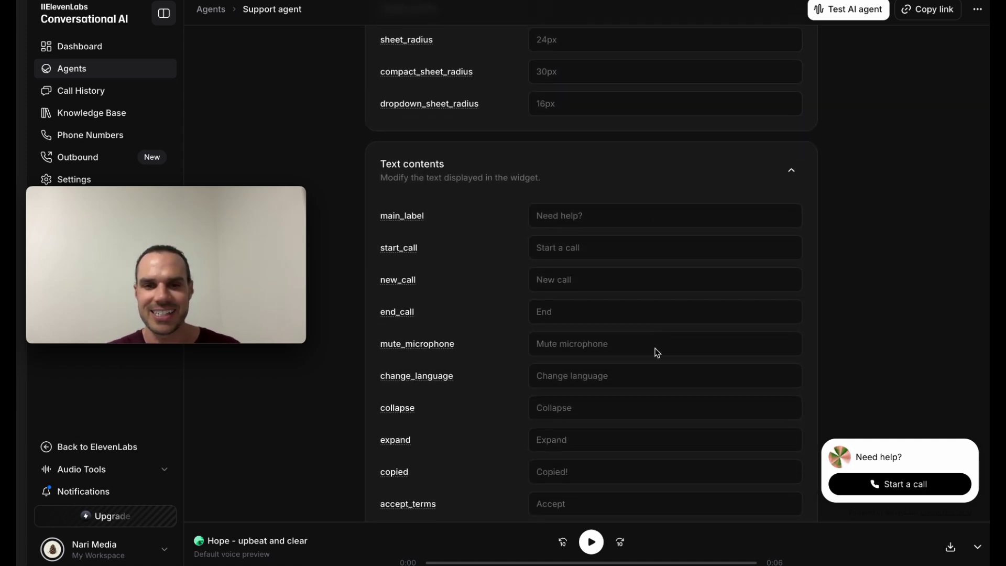
scroll(657, 353, "down", 7)
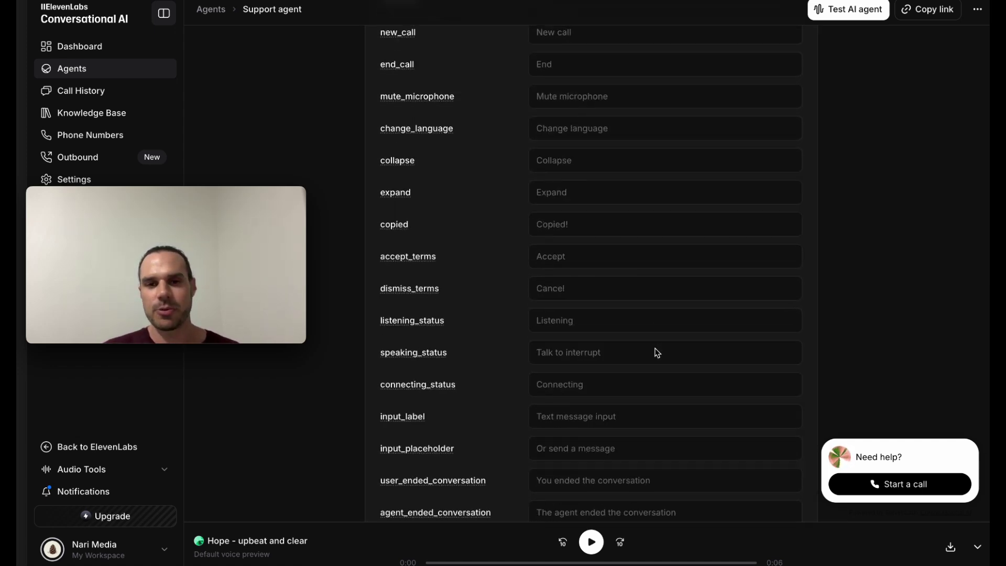
scroll(657, 353, "down", 2)
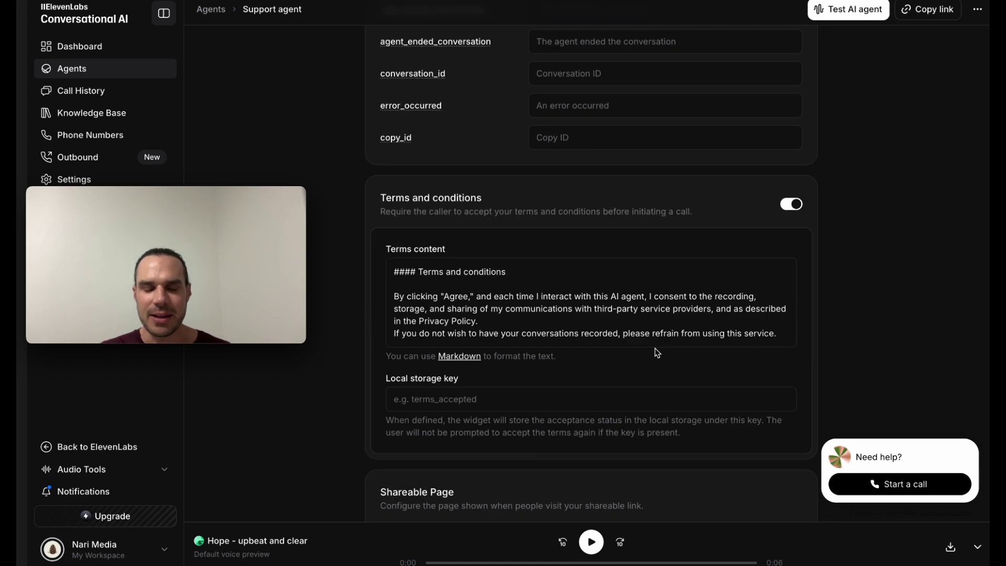
scroll(657, 353, "up", 9)
scroll(657, 352, "up", 20)
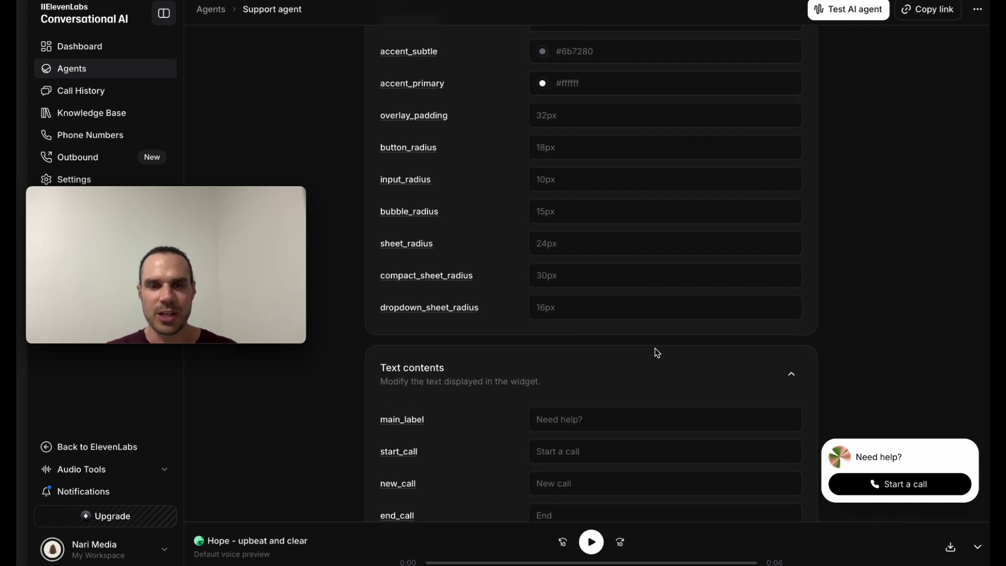
scroll(657, 353, "up", 6)
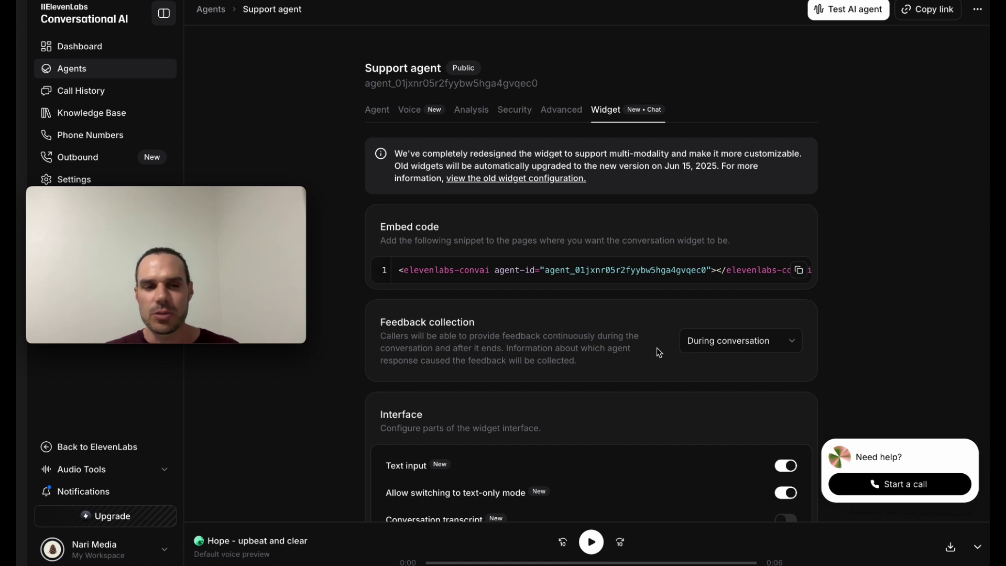
Step: Start a Test AI agent call with the salon Support agent
left_click(845, 10)
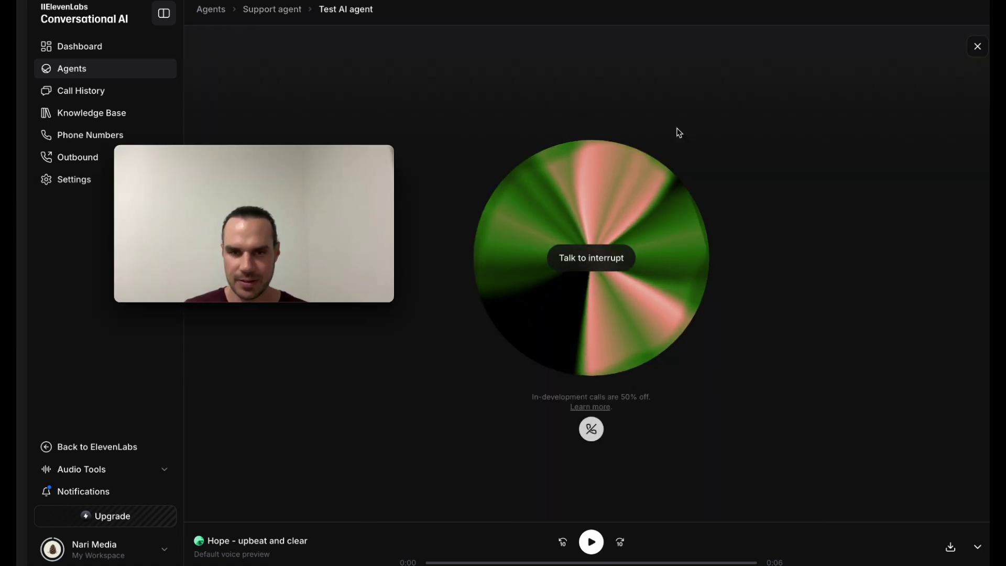